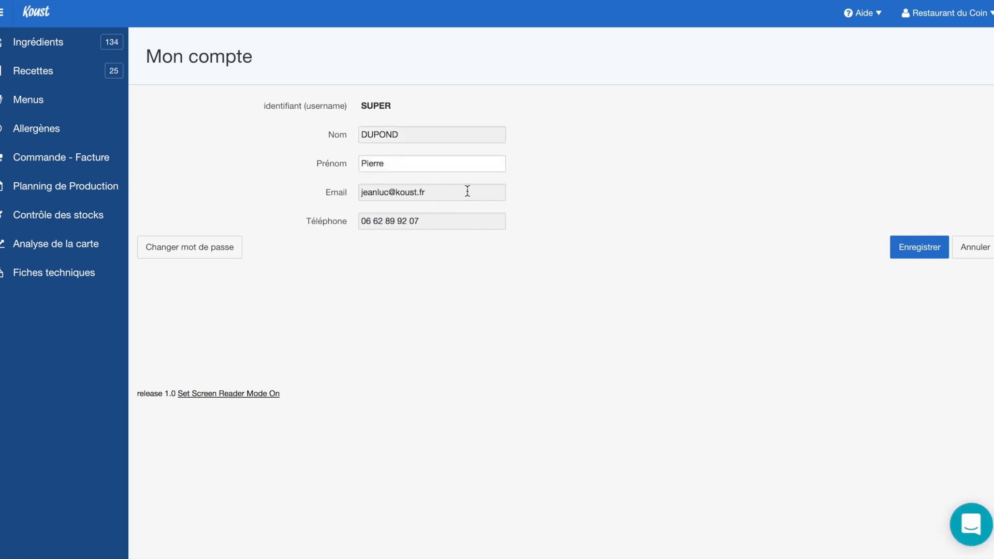
Go to Paramètres from the Restaurant du Coin account menu and open the Abonnement - Facturation page
left_click(984, 14)
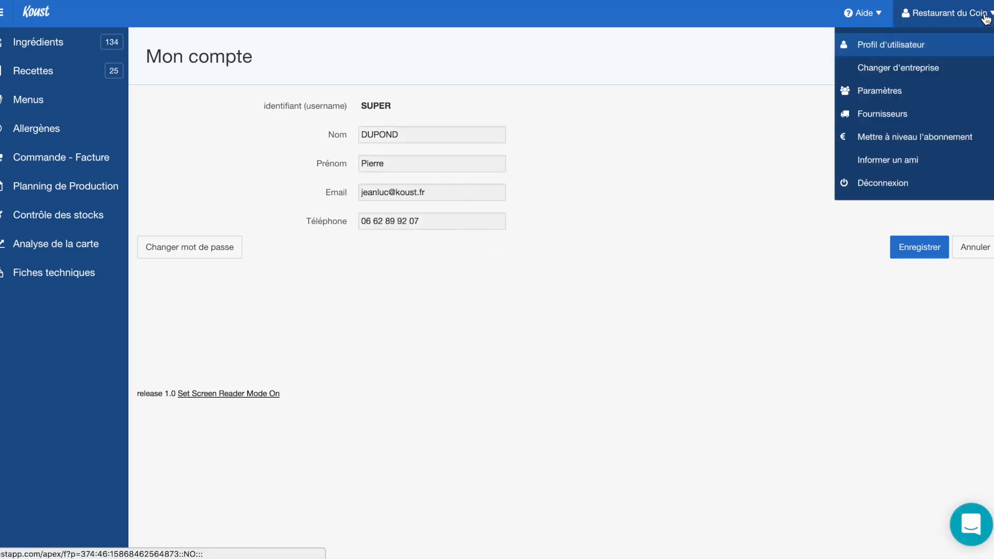
left_click(888, 75)
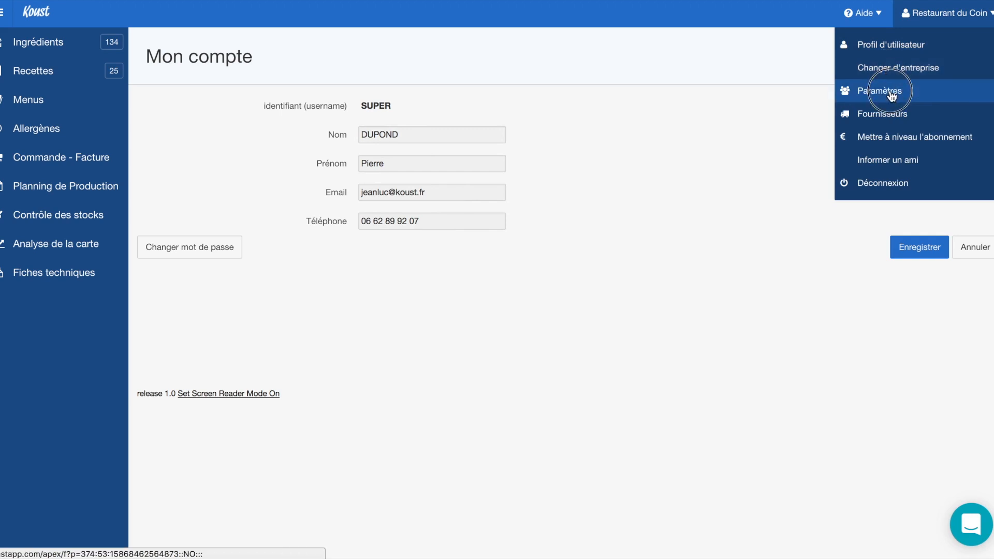
left_click(892, 94)
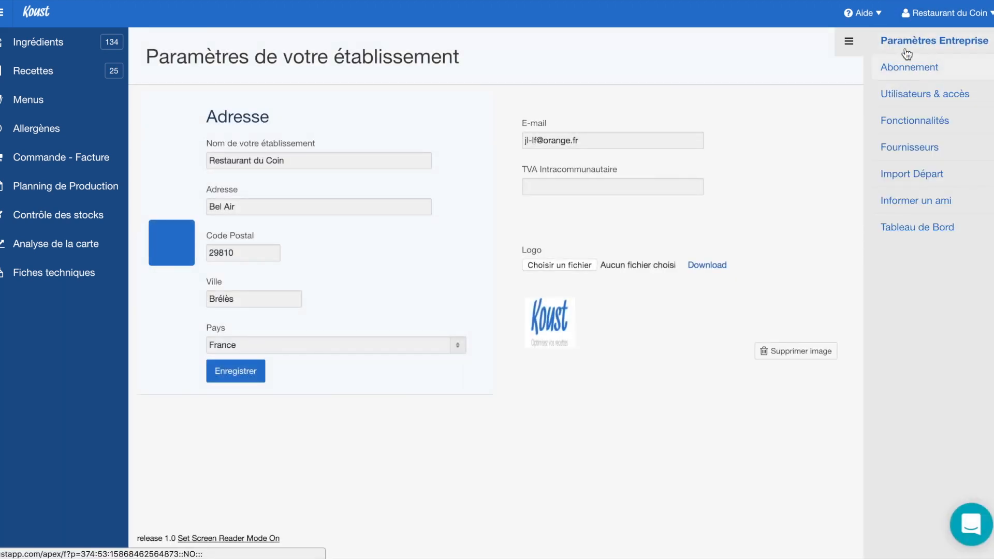
left_click(987, 13)
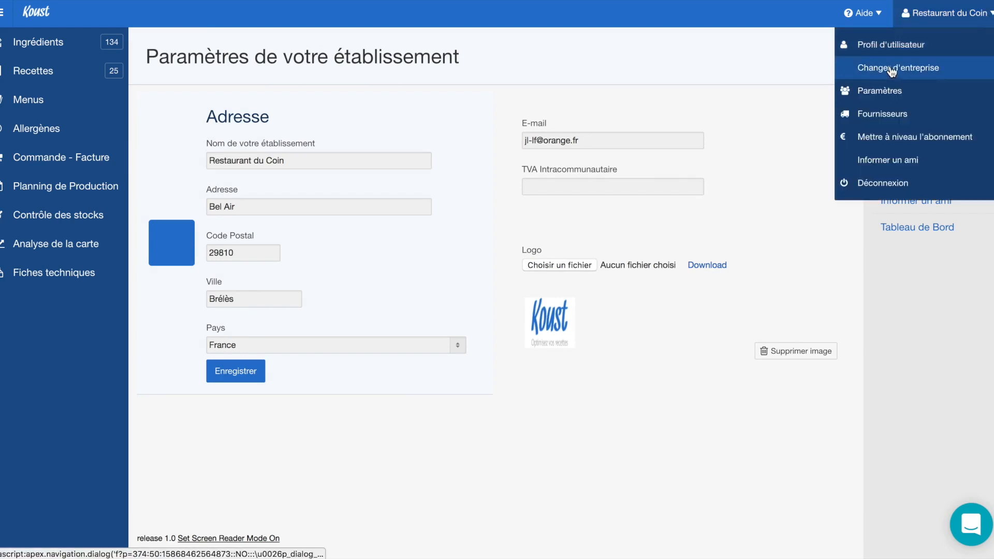
left_click(991, 15)
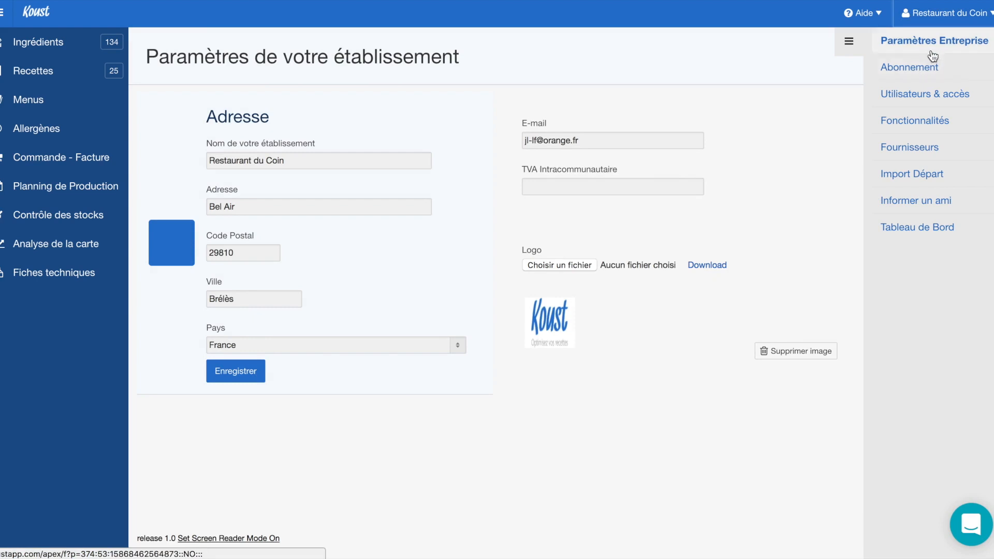
left_click(923, 71)
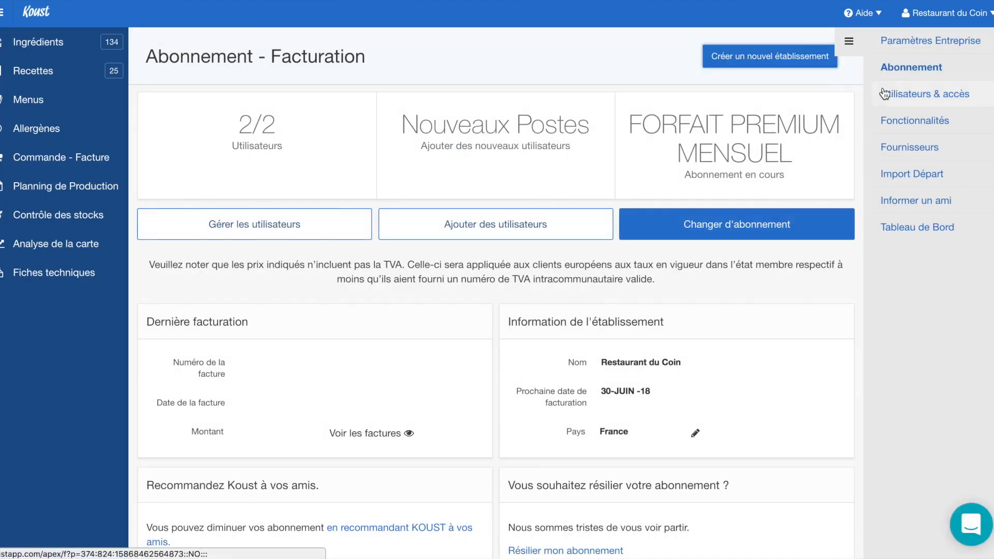
left_click(785, 58)
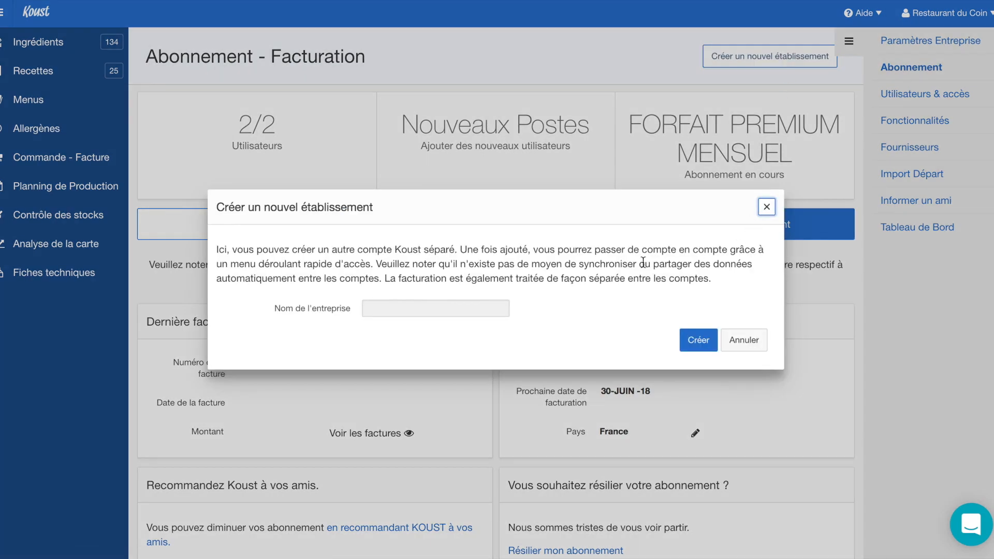
left_click(426, 305)
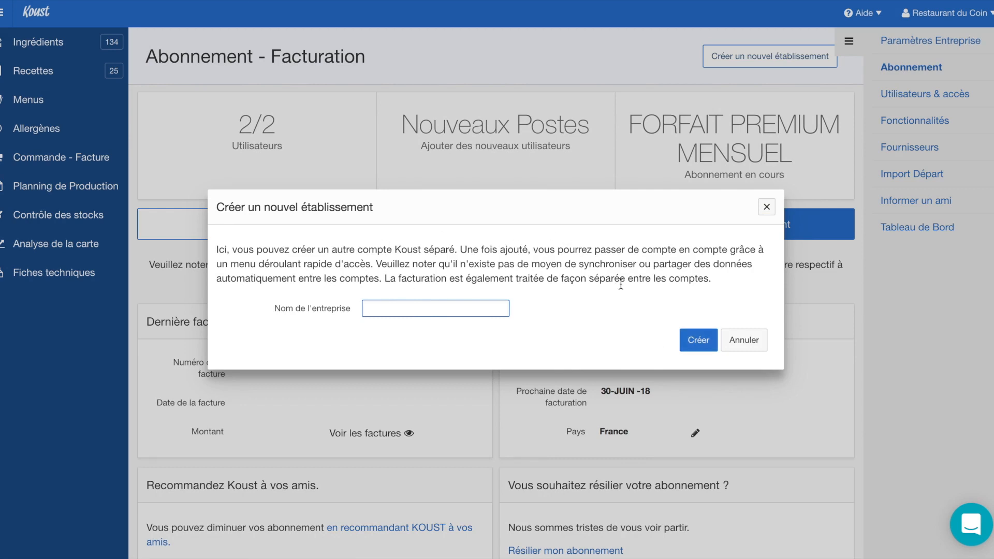
left_click(757, 345)
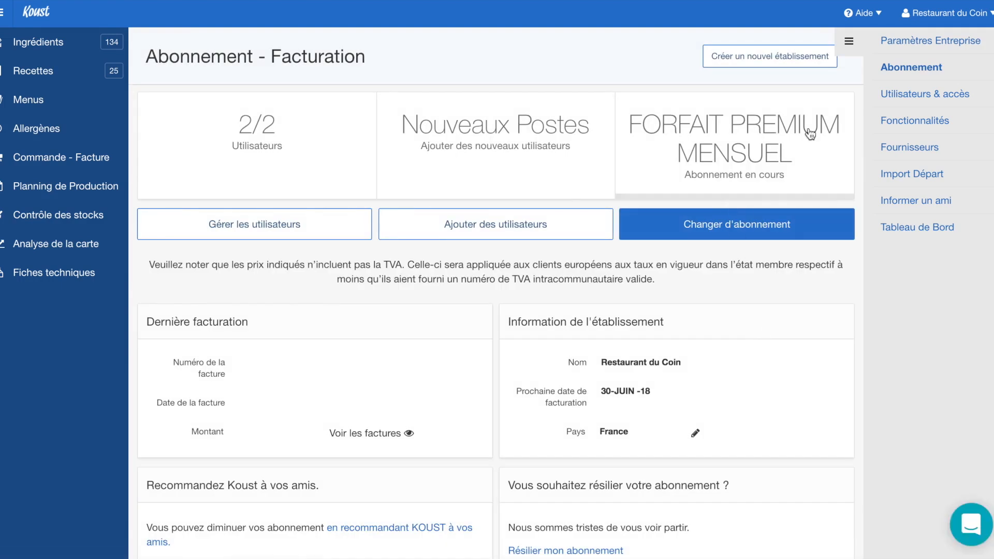
left_click(989, 16)
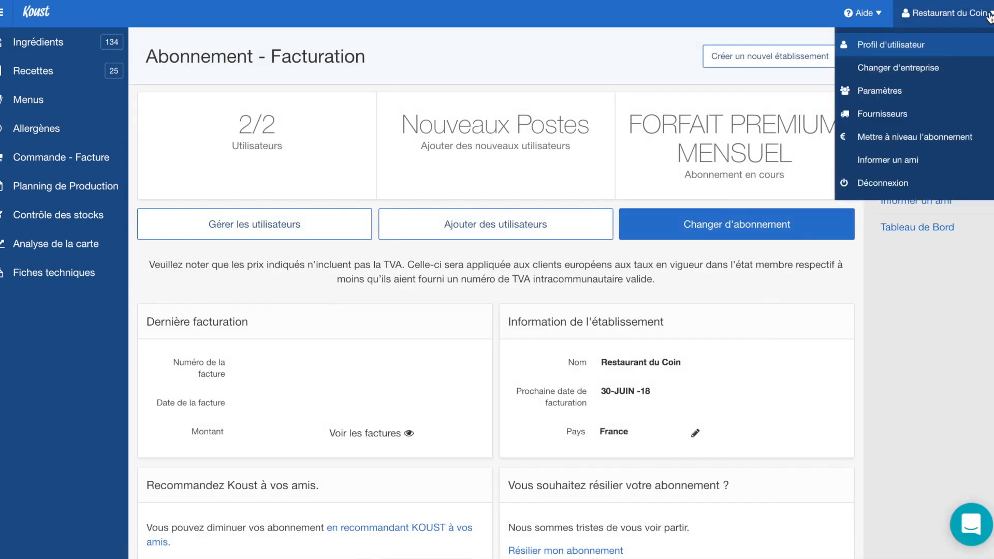
left_click(920, 69)
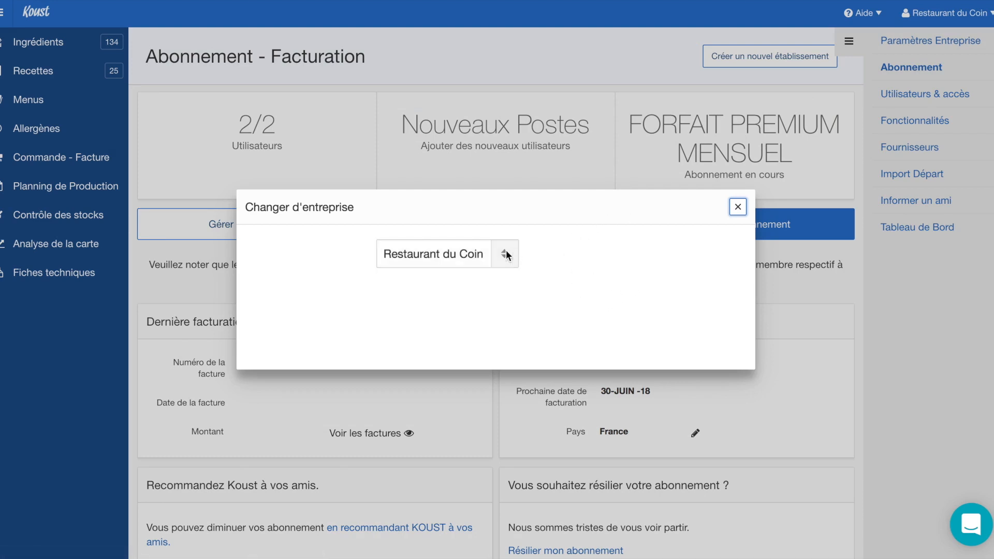
left_click(506, 251)
left_click(483, 253)
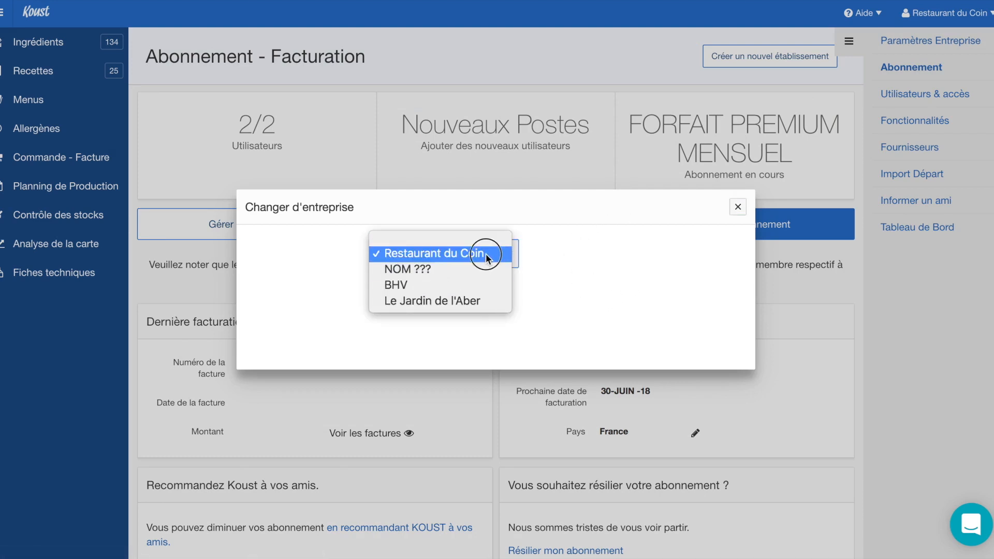
left_click(737, 207)
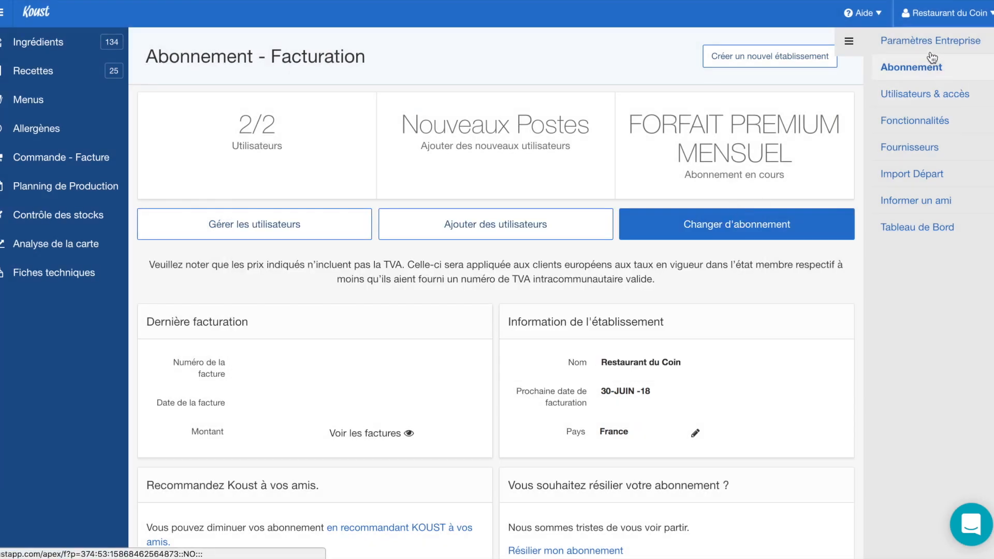
left_click(915, 41)
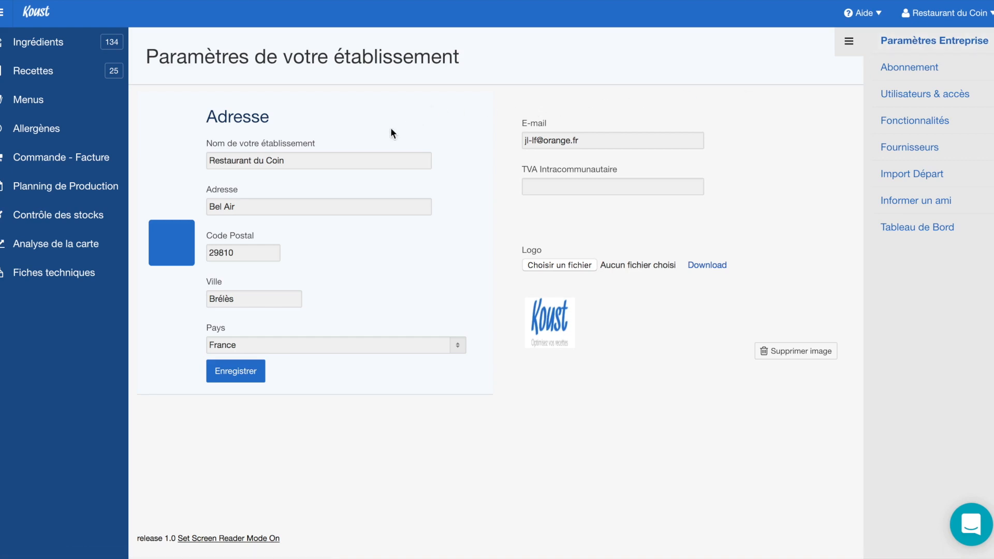
left_click(302, 155)
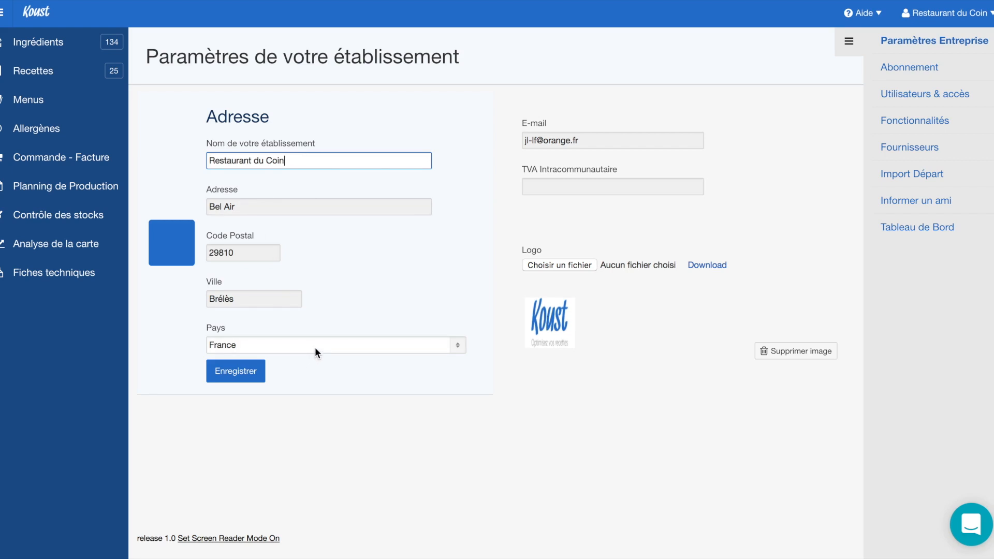
left_click(595, 142)
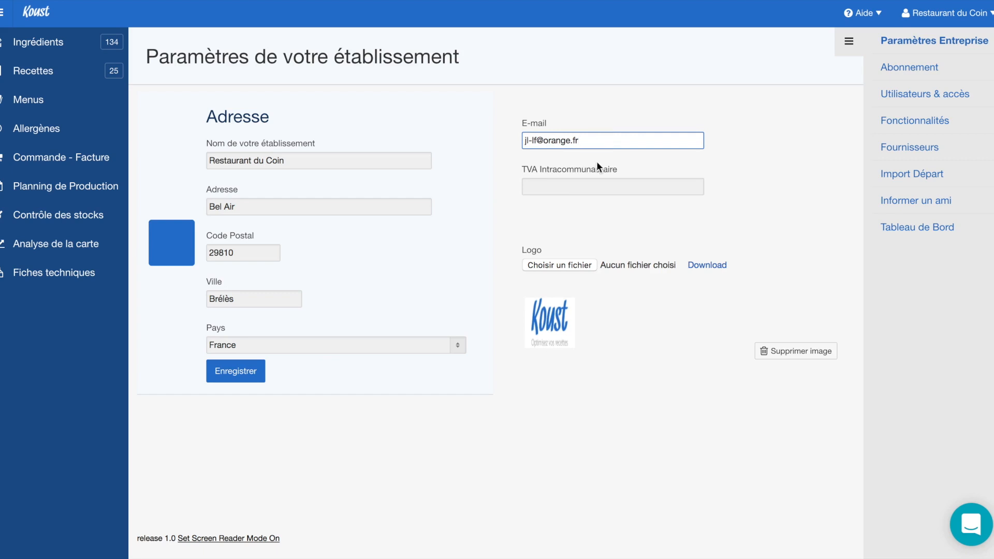
left_click(583, 221)
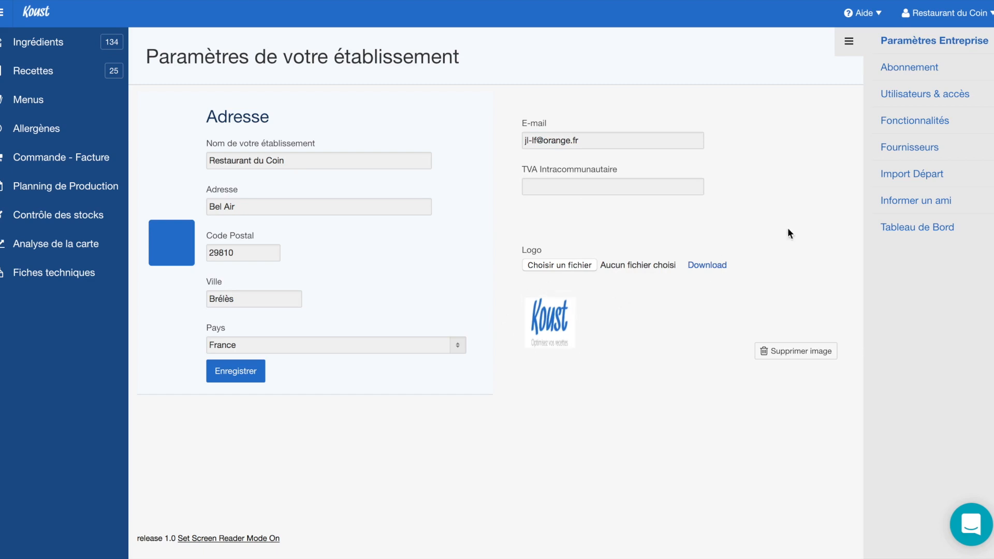
left_click(905, 73)
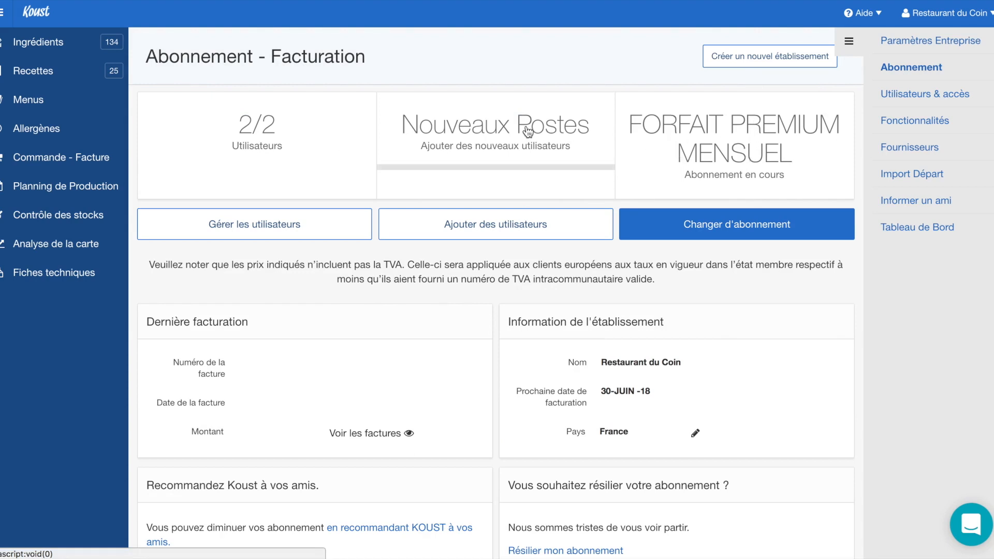
left_click(497, 230)
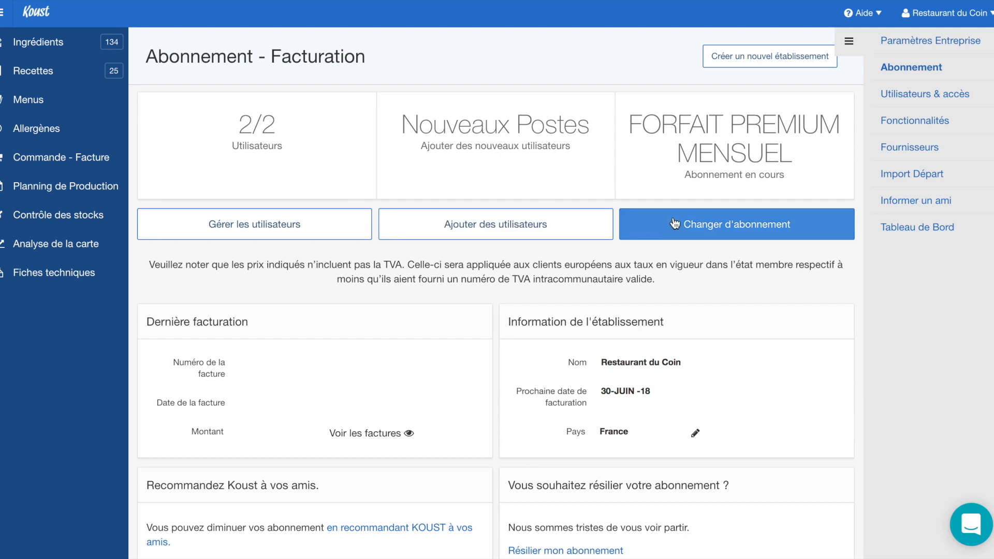
left_click(717, 228)
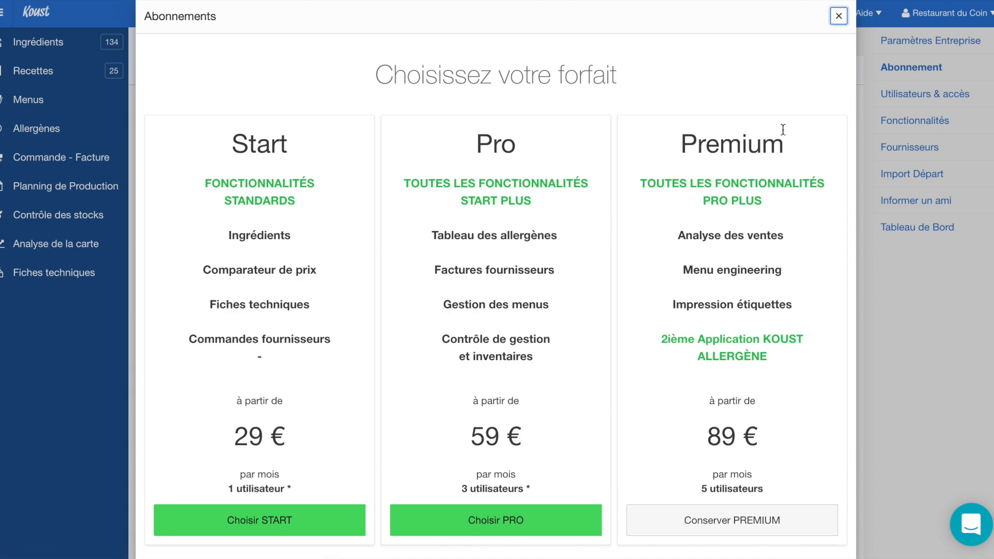
left_click(839, 16)
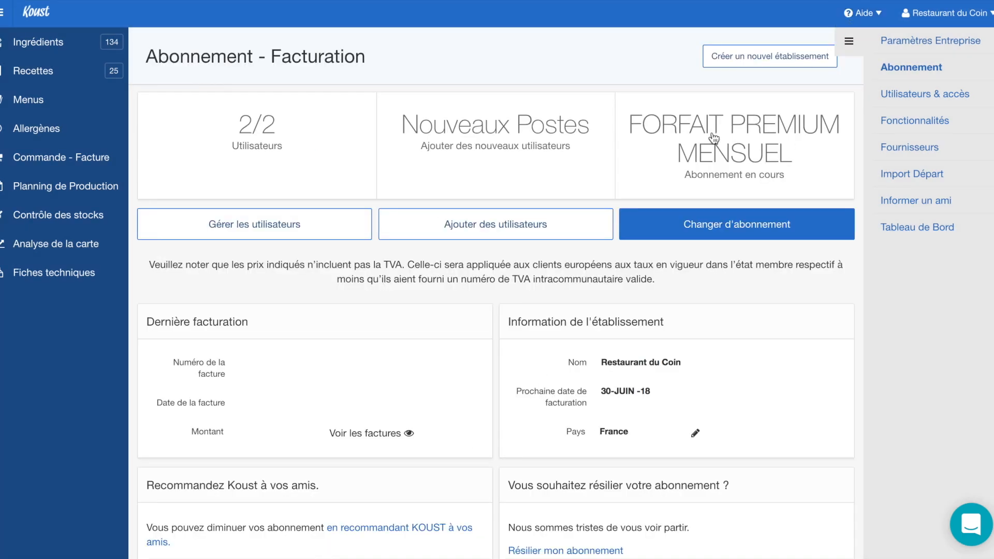
left_click(482, 226)
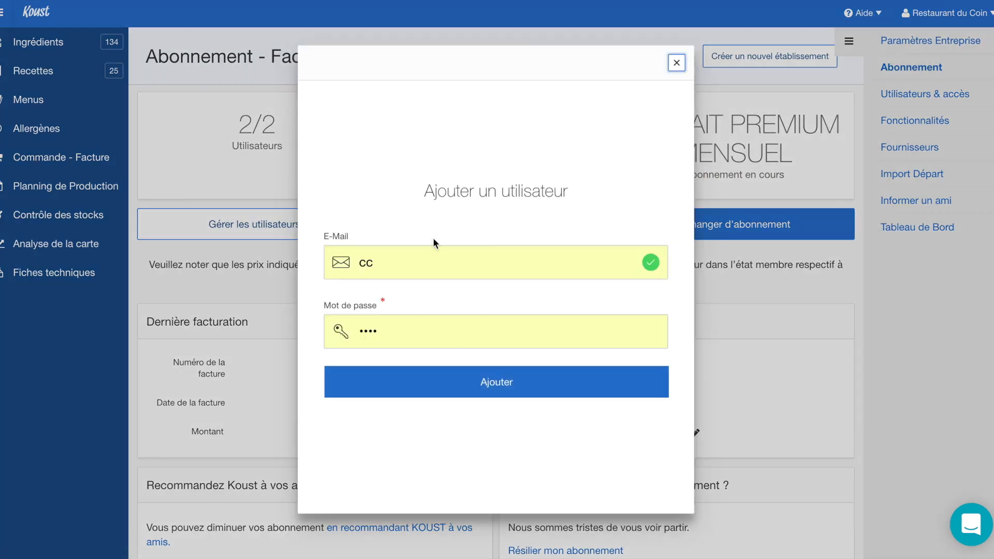
left_click(397, 269)
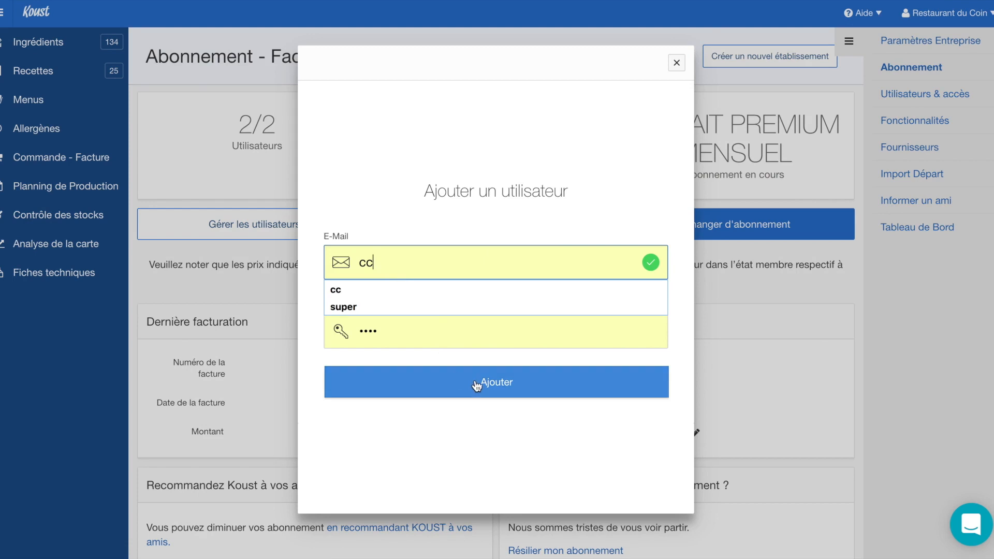
left_click(678, 63)
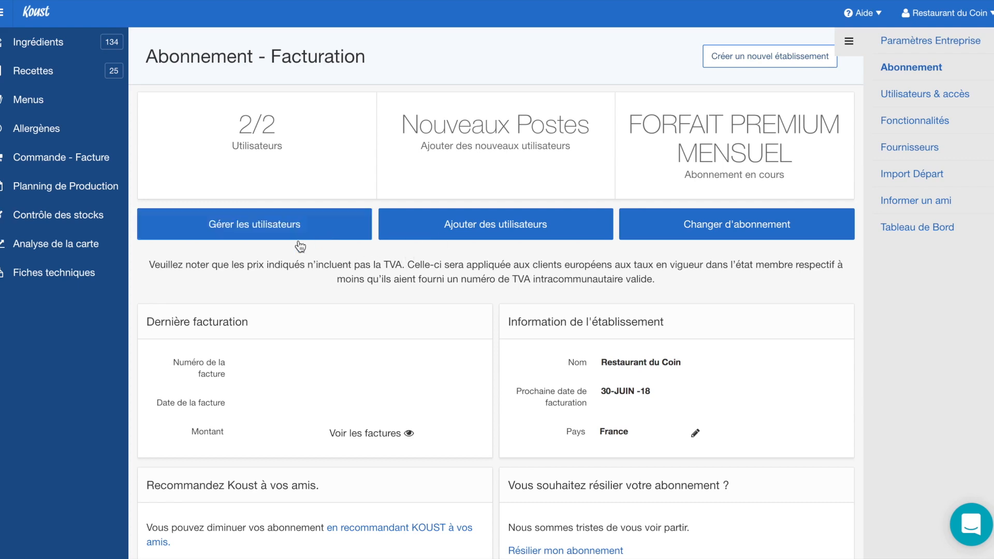
Open Utilisateurs & accès, load the Autorisations list, and edit the regular user's permissions
left_click(283, 228)
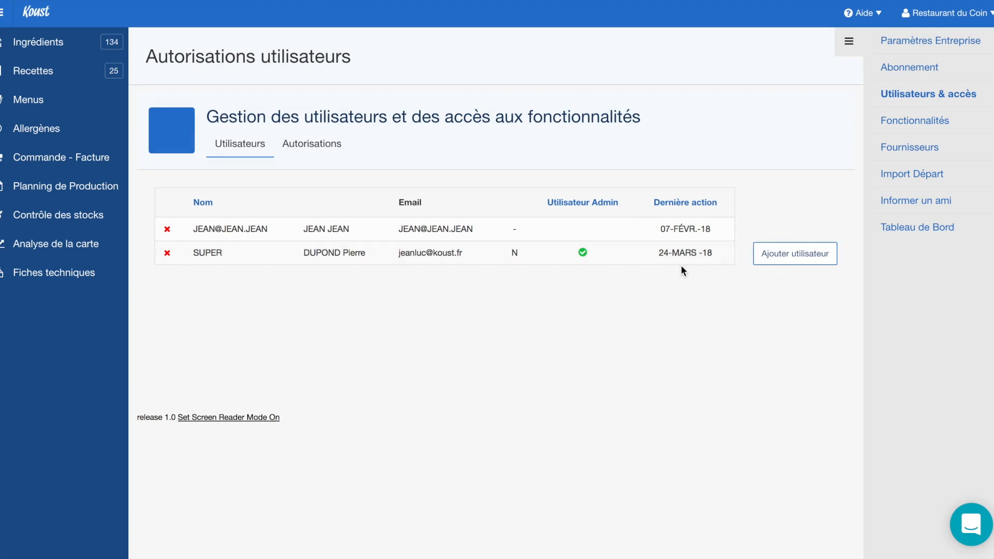
left_click_drag(598, 251, 564, 250)
left_click(336, 150)
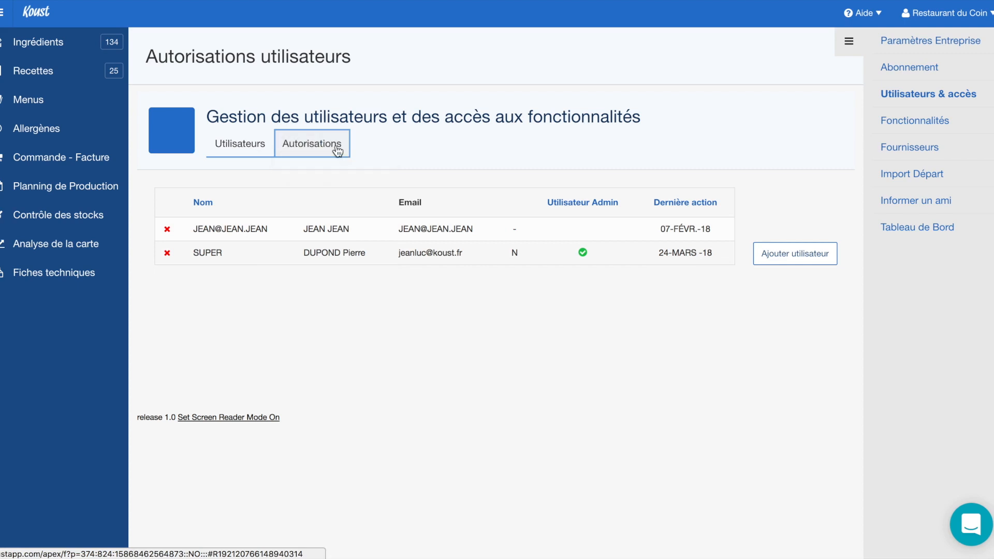
left_click(337, 150)
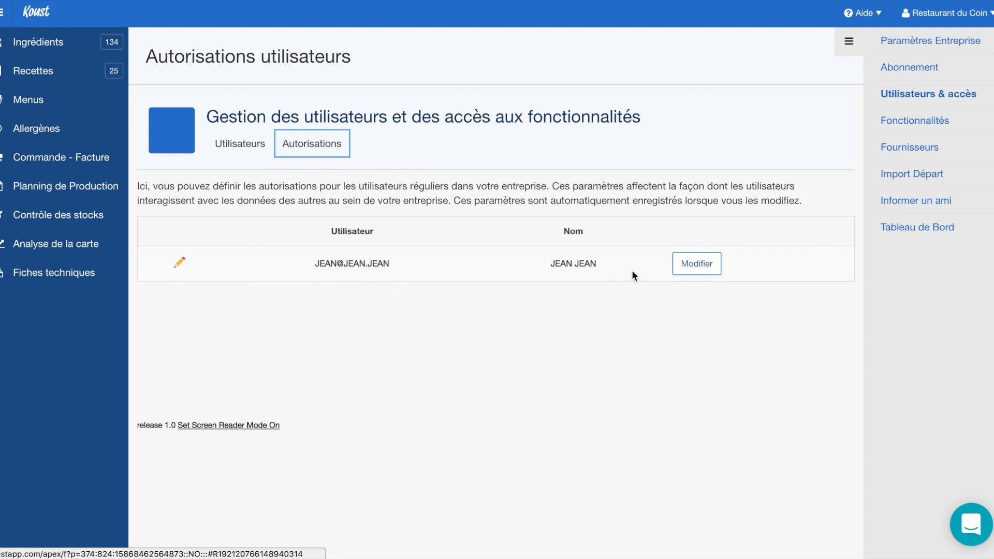
left_click(696, 263)
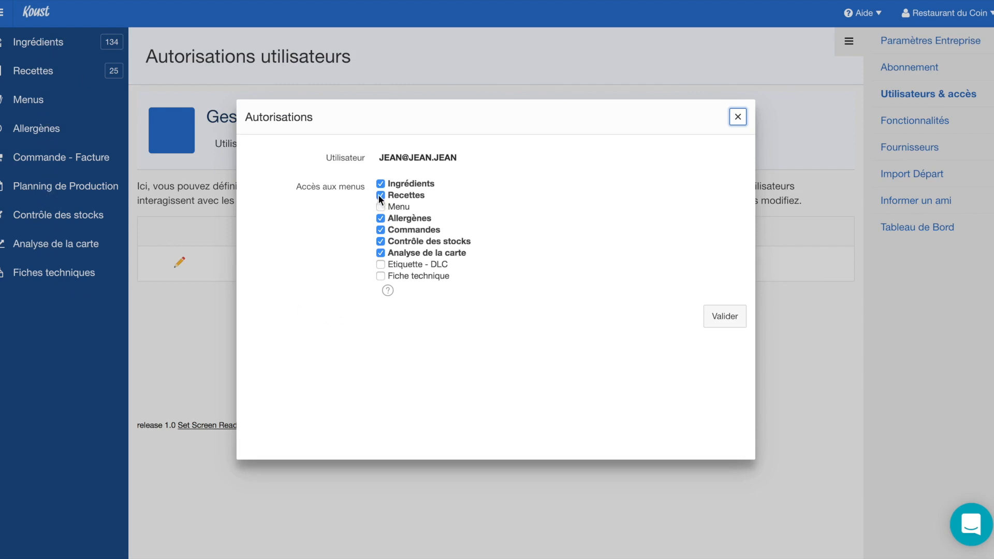
Untick the user's Analyse de la carte, Contrôle des stocks, Commandes, Allergènes, Recettes and Ingrédients access
left_click(381, 220)
left_click(381, 217)
left_click(381, 252)
left_click(381, 242)
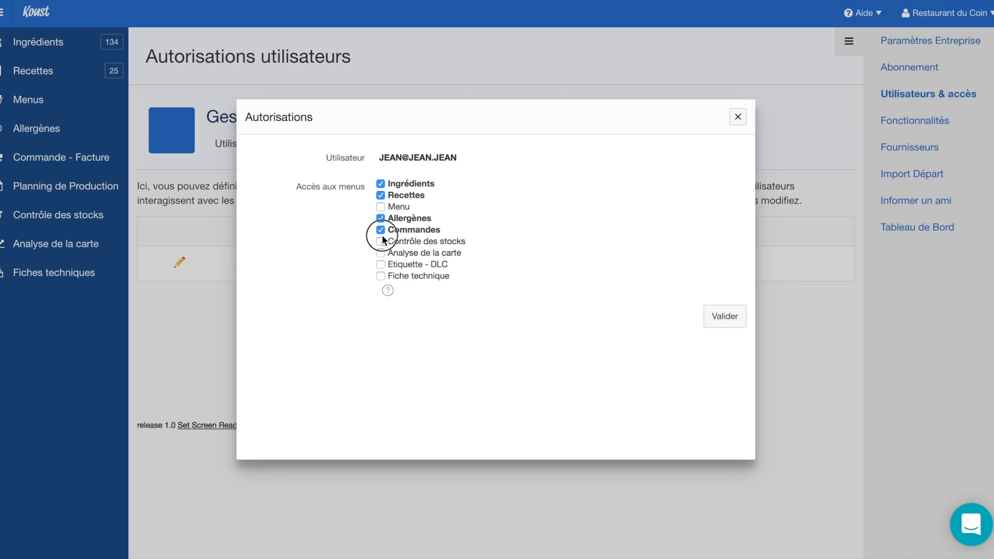
left_click(381, 229)
left_click(381, 218)
left_click(381, 195)
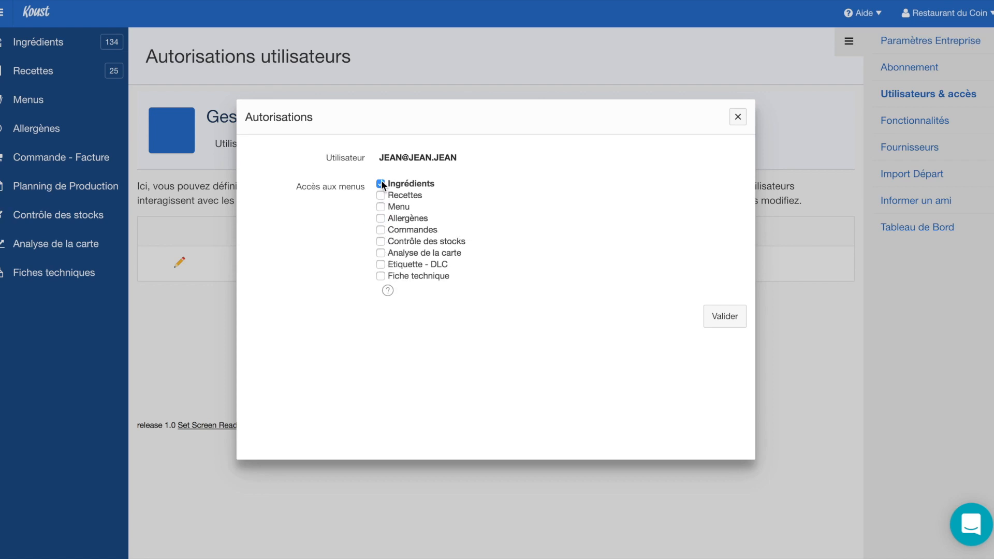
left_click(381, 184)
Grant Fiche technique, Etiquette - DLC and Commandes access, then close the Autorisations window
left_click(384, 278)
left_click(381, 265)
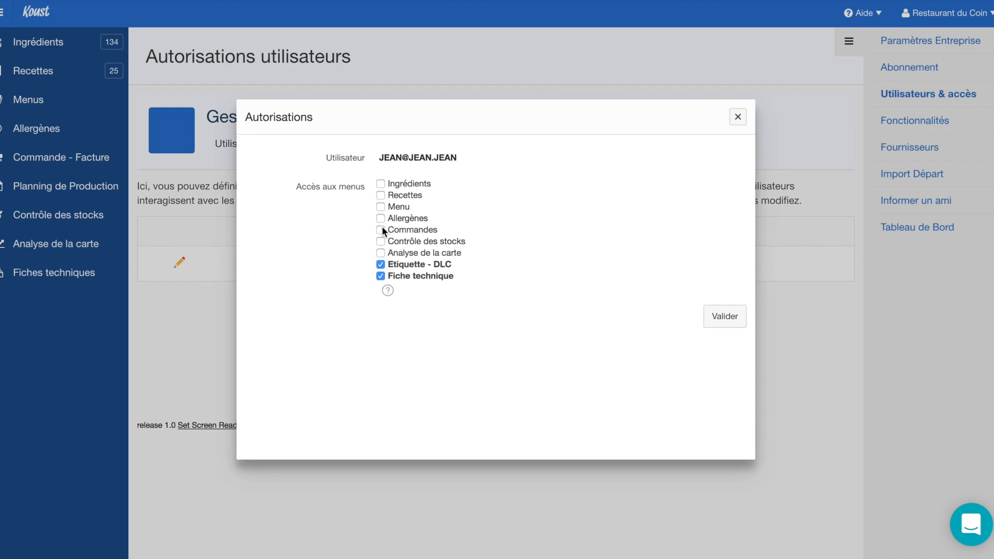
left_click(381, 230)
left_click(737, 116)
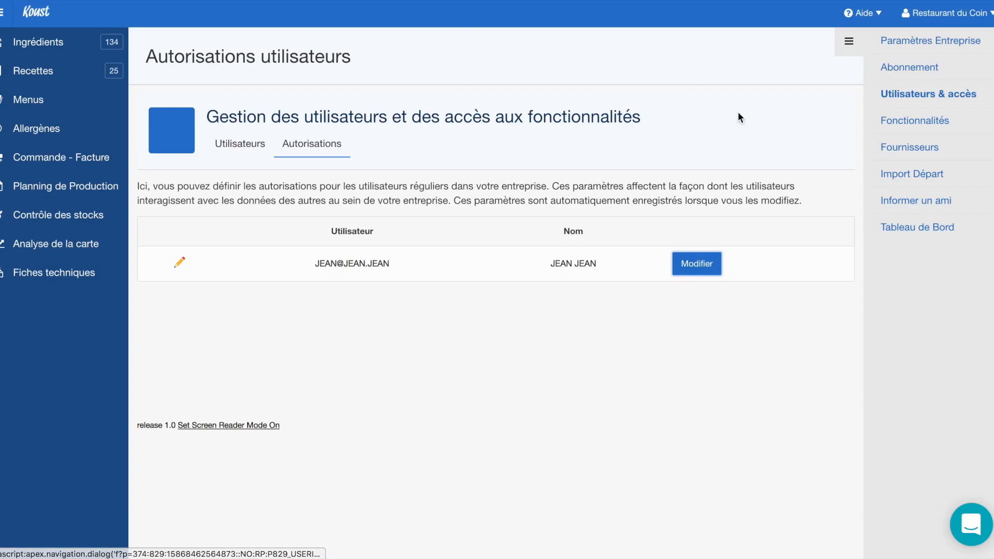
Check Utilisateurs & accès and Abonnement, view the empty Mes Factures history, then return to Facturation
left_click(899, 126)
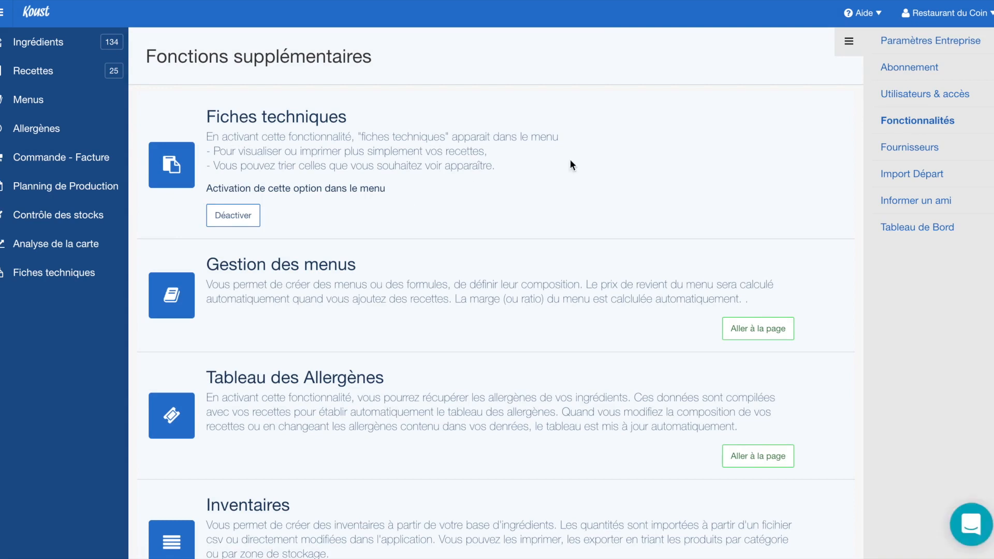
left_click(880, 96)
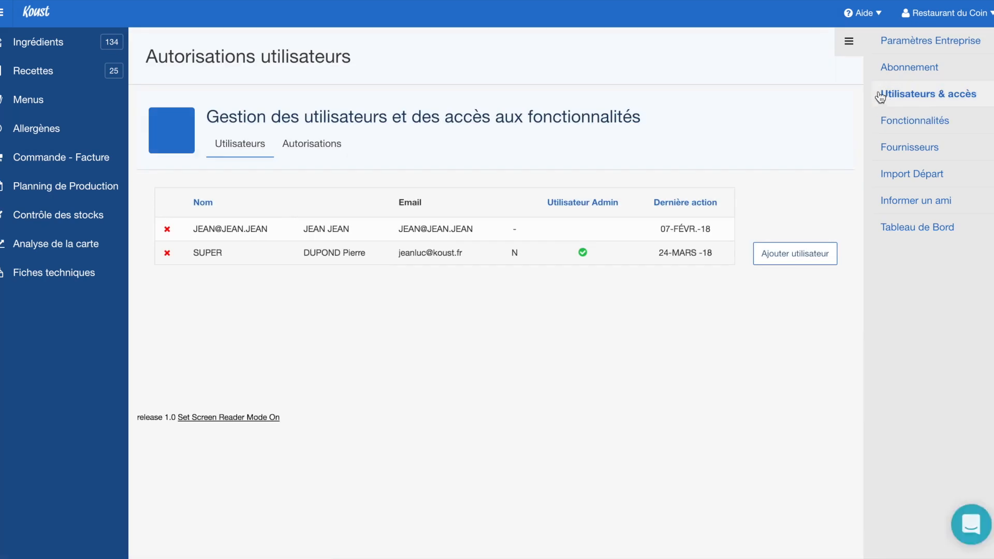
left_click(897, 65)
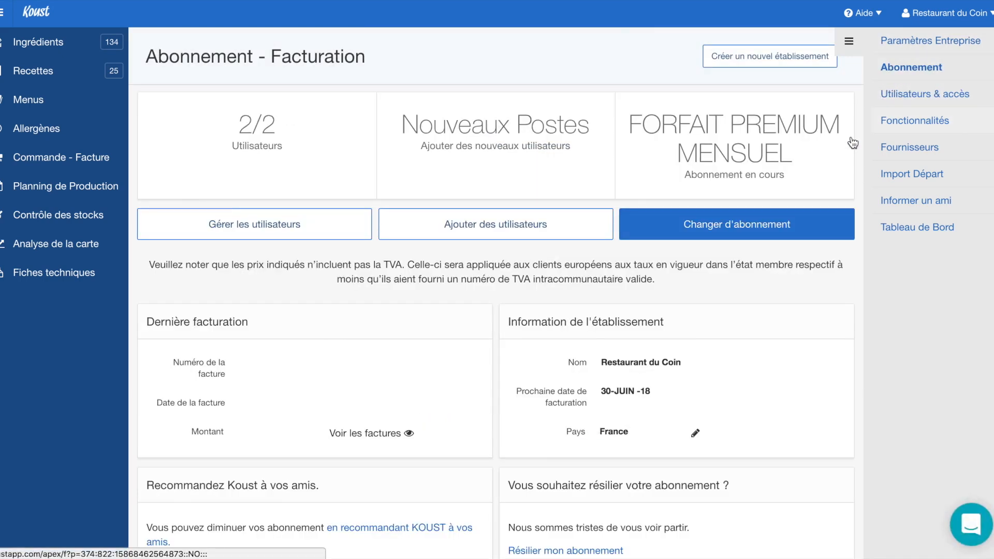
left_click(412, 438)
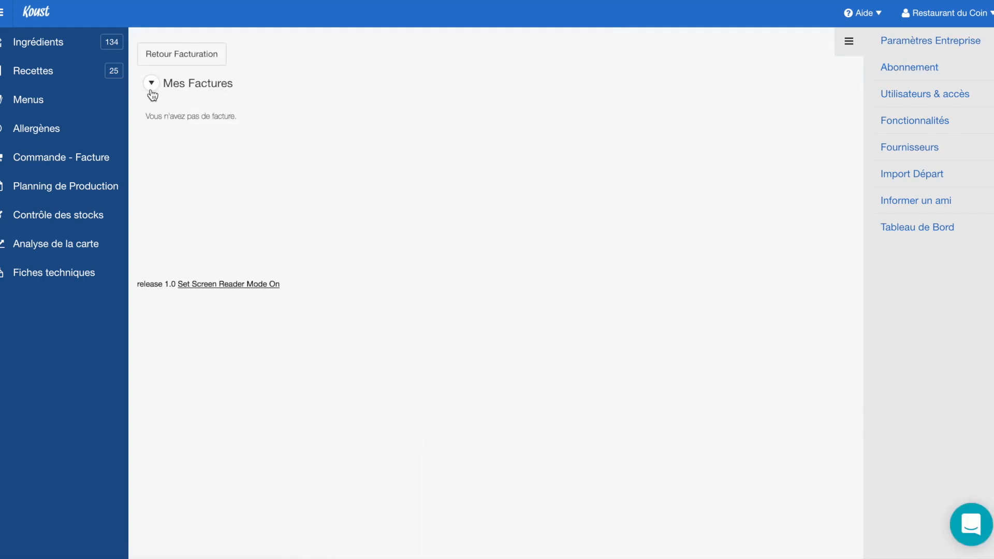
left_click(151, 82)
left_click(151, 83)
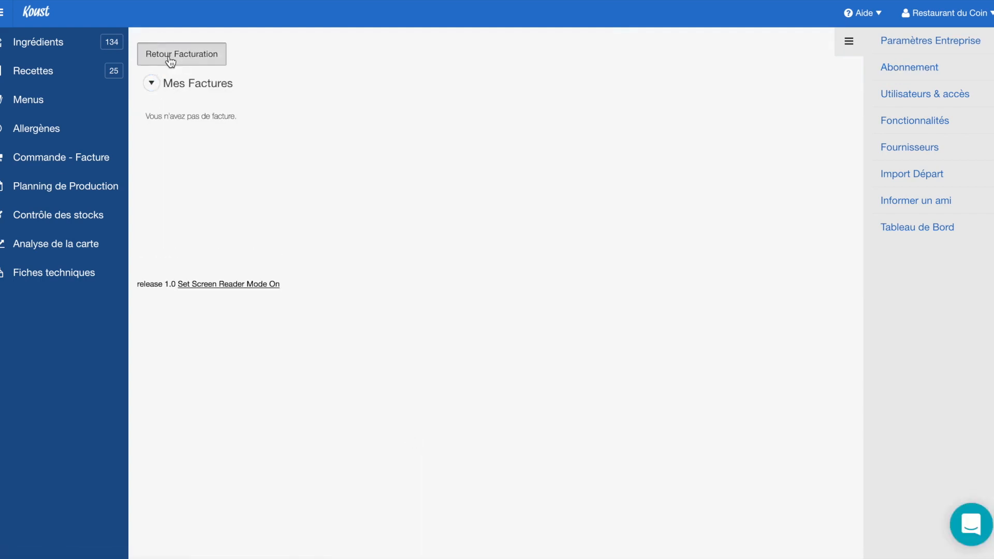
left_click(168, 58)
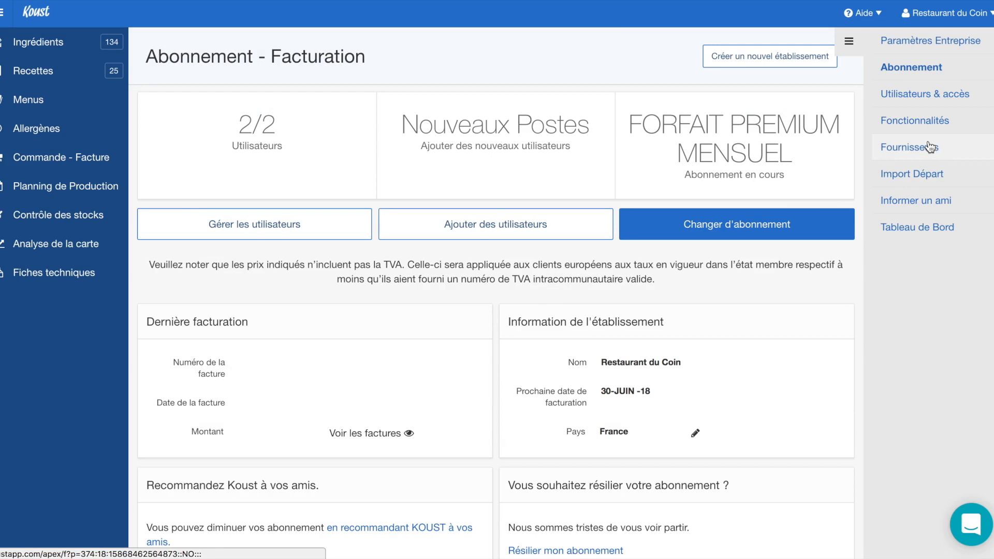
Browse the Fonctionnalités page, highlighting the Réaction face aux prix description
left_click(908, 122)
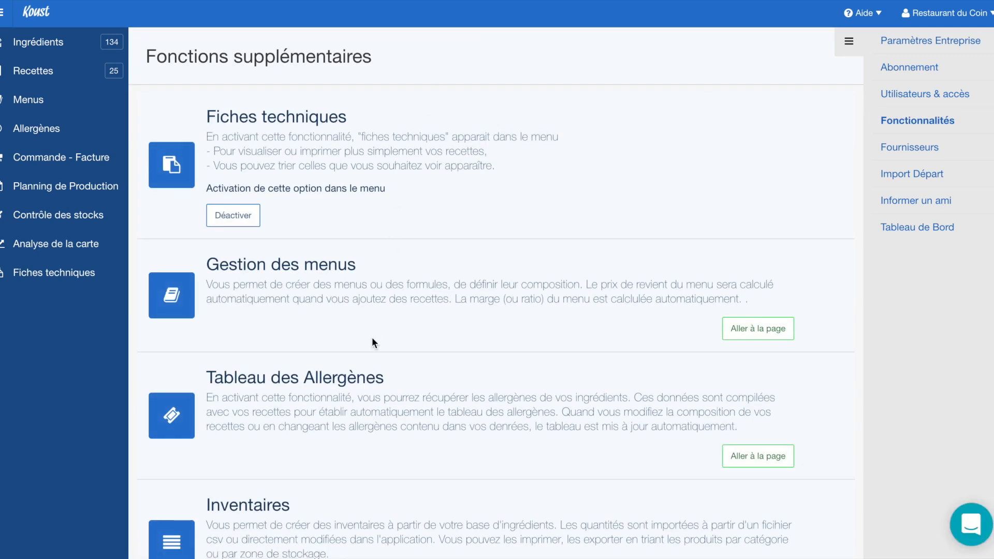
scroll(371, 338, "down", 7)
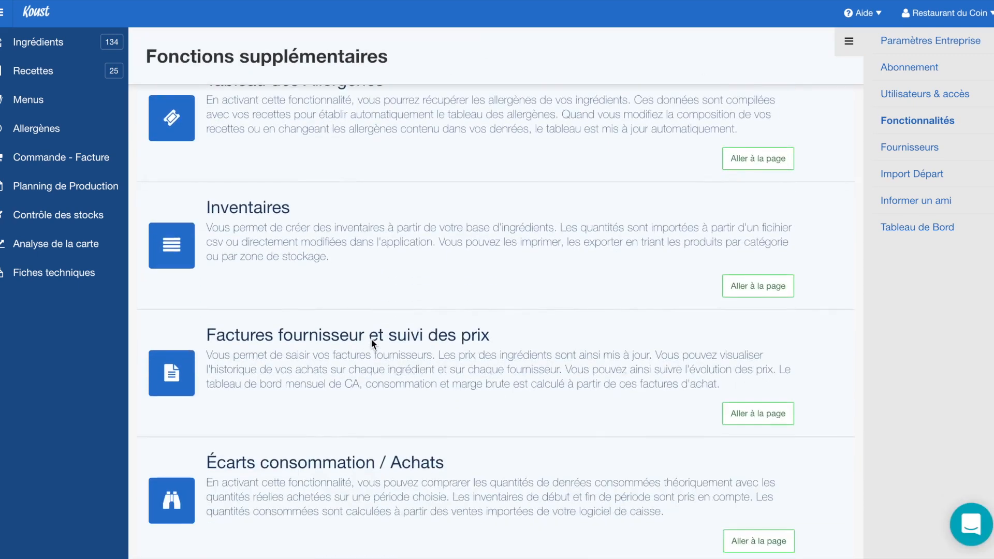
scroll(371, 340, "down", 10)
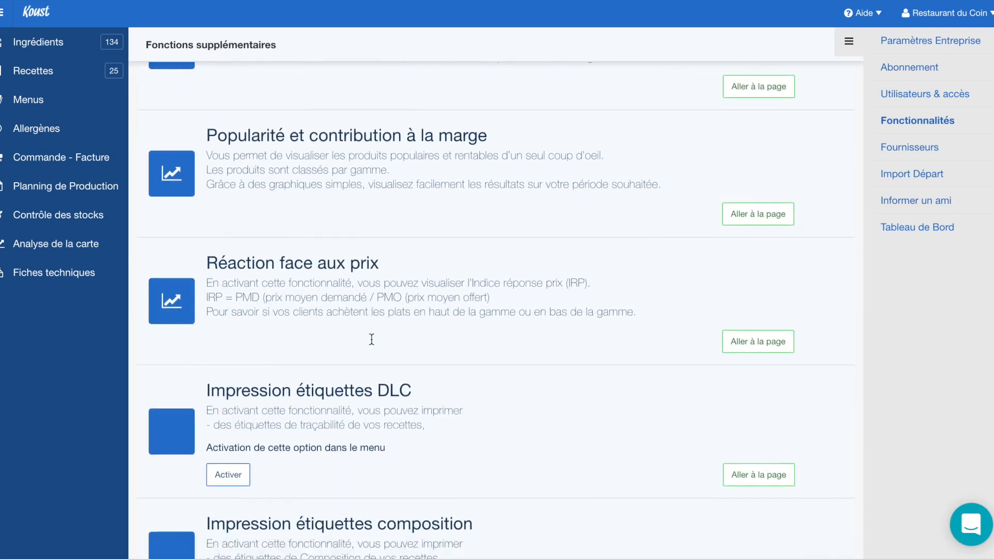
scroll(371, 339, "down", 1)
scroll(371, 339, "up", 10)
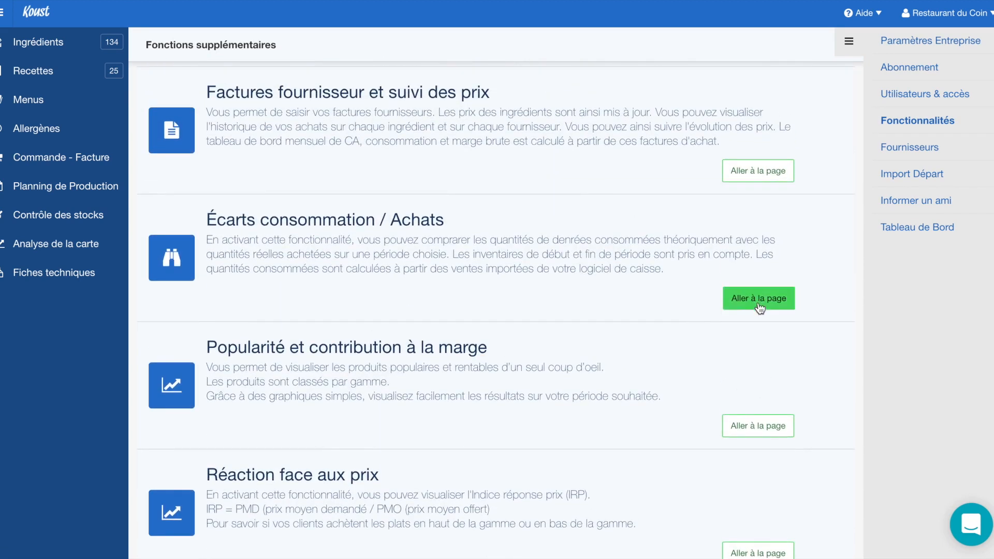
scroll(587, 389, "down", 8)
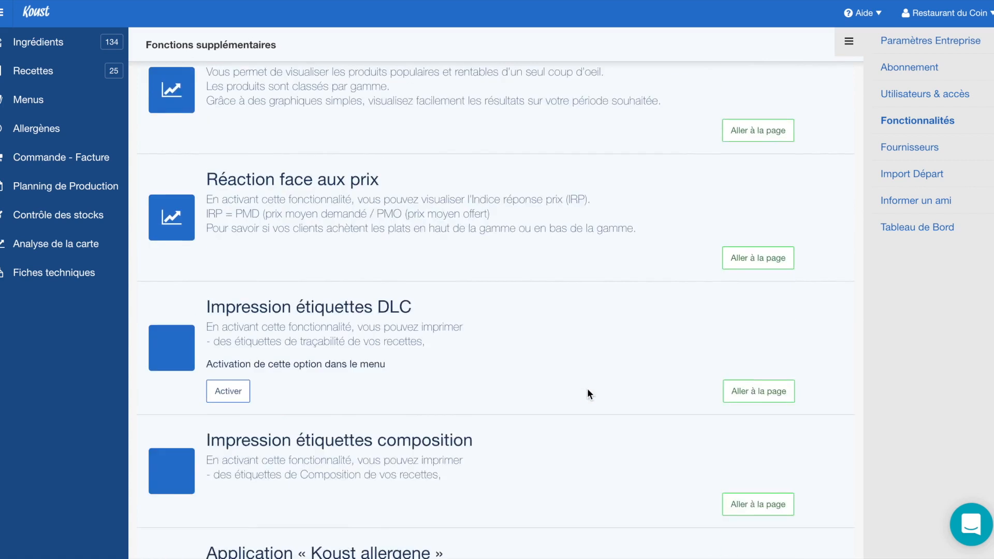
scroll(420, 245, "up", 4)
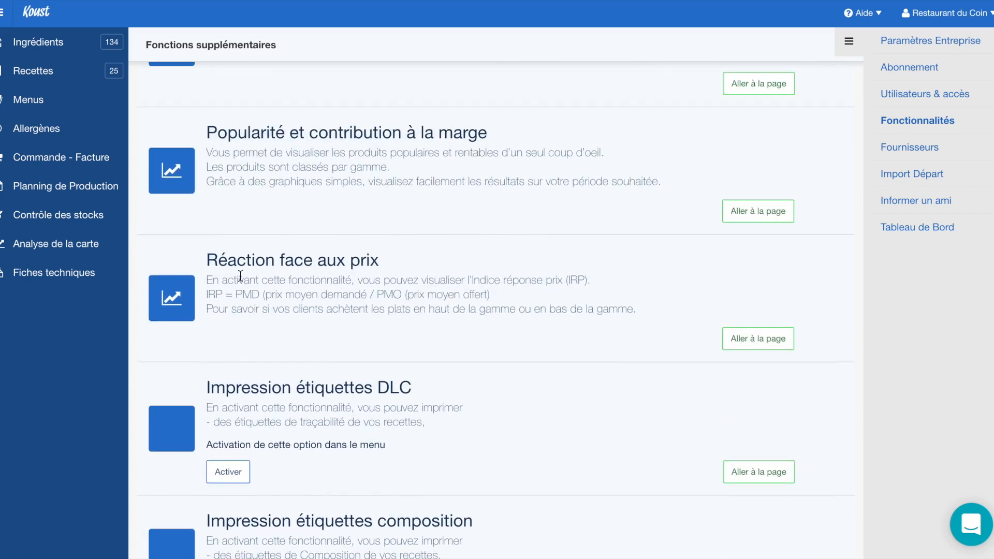
left_click_drag(220, 280, 345, 309)
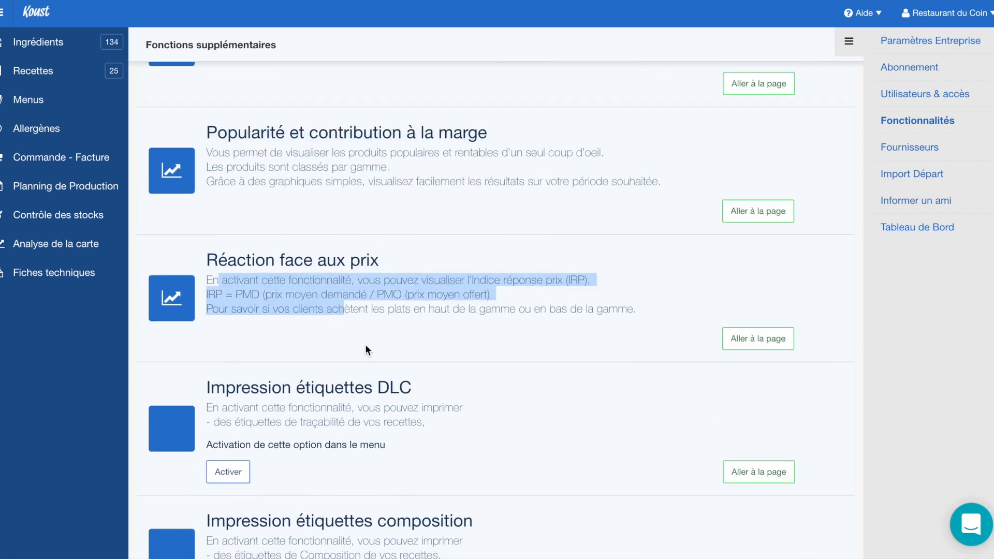
scroll(376, 362, "up", 8)
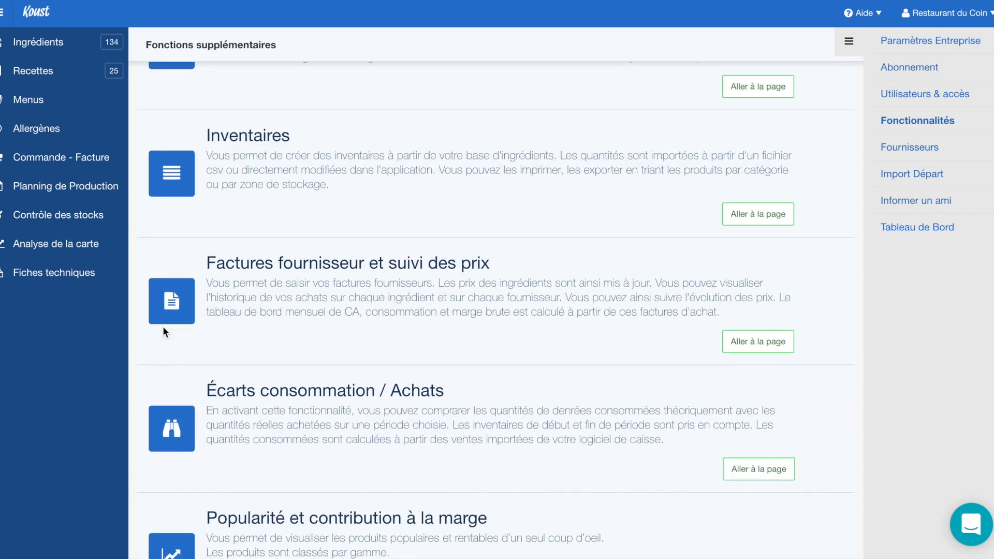
scroll(290, 212, "up", 6)
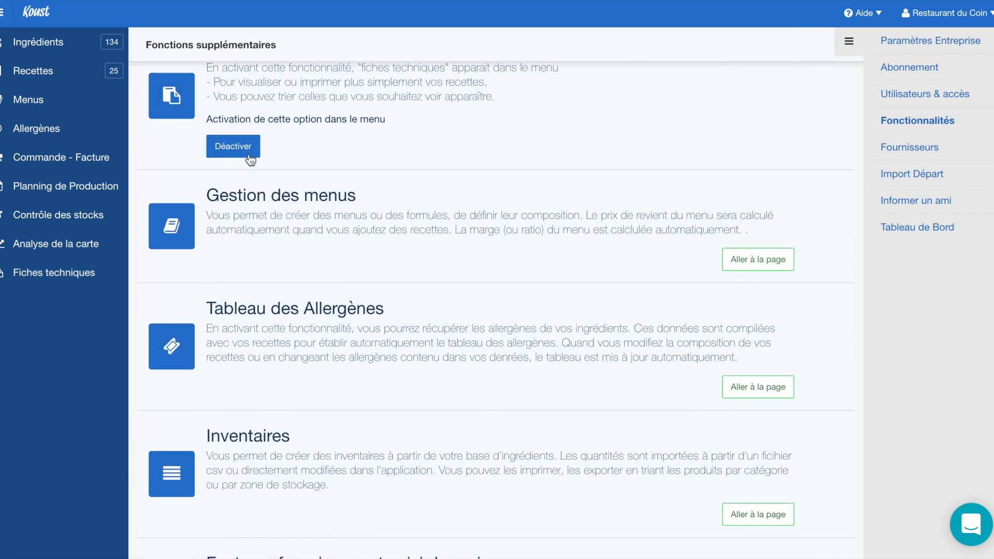
scroll(173, 156, "up", 2)
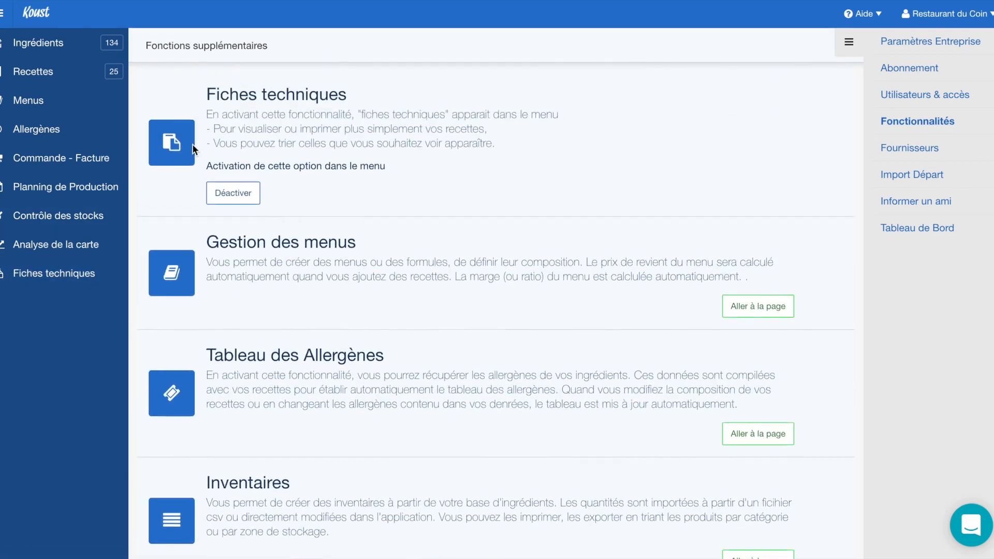
Activate Impression étiquettes DLC, with Fiches techniques toggled off and back on, then open Fournisseurs
double_click(241, 125)
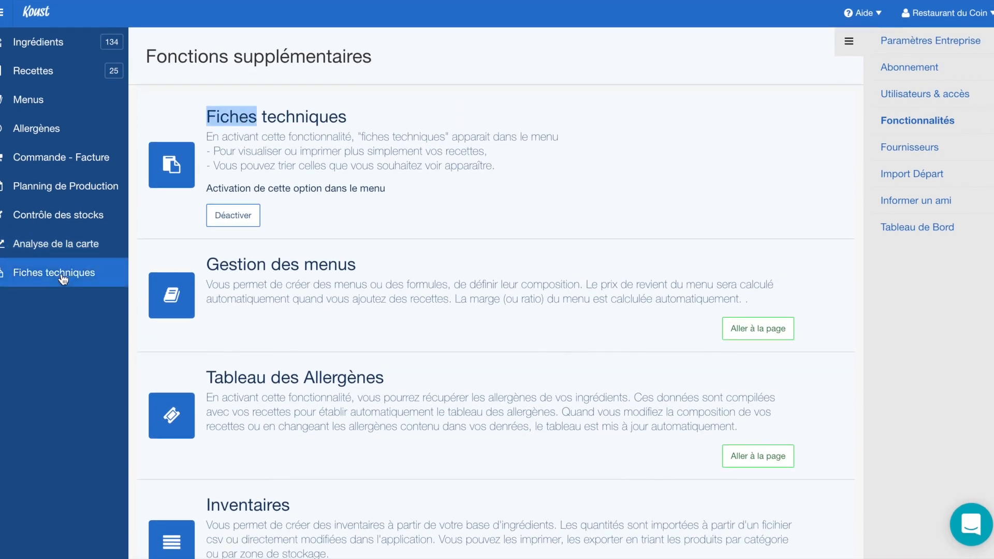
left_click(224, 220)
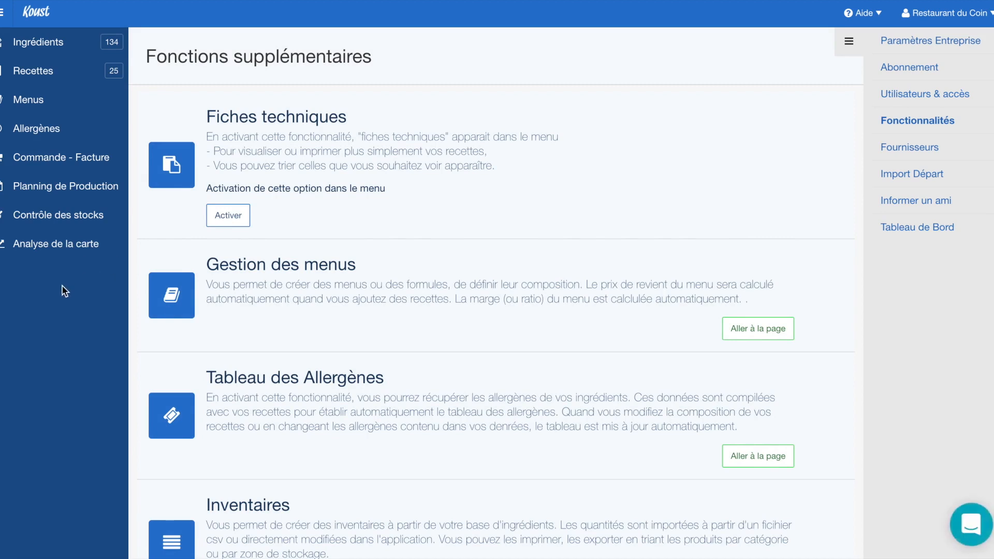
scroll(254, 299, "down", 15)
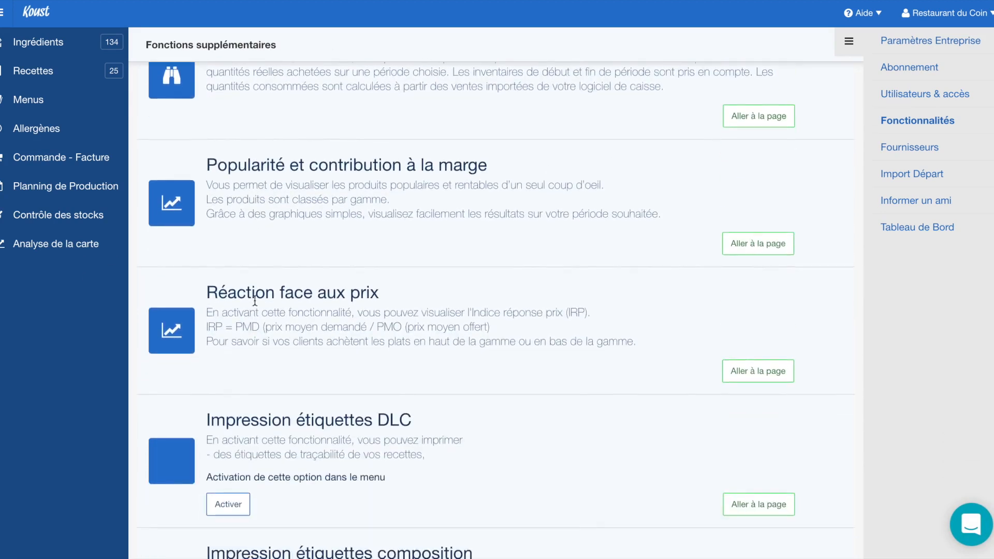
left_click(238, 370)
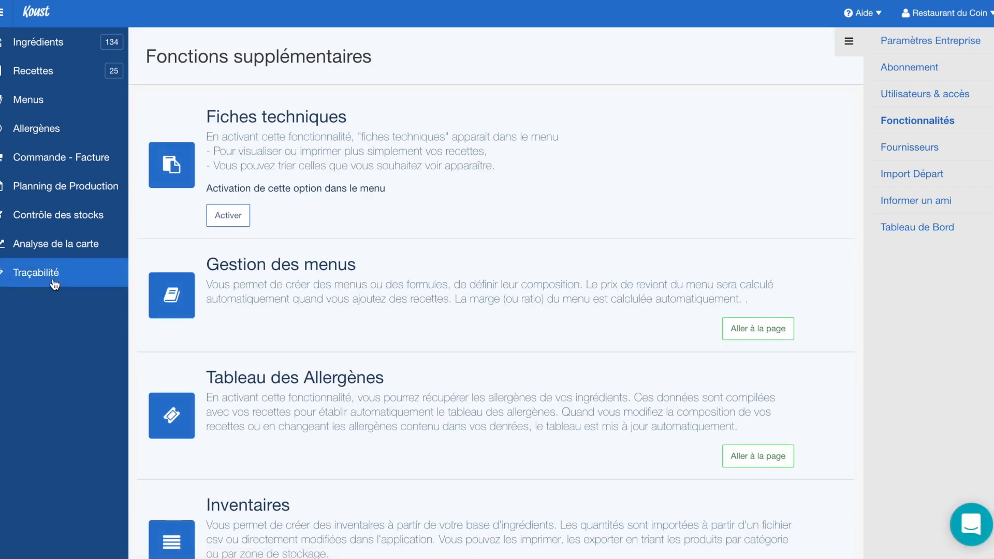
left_click(226, 217)
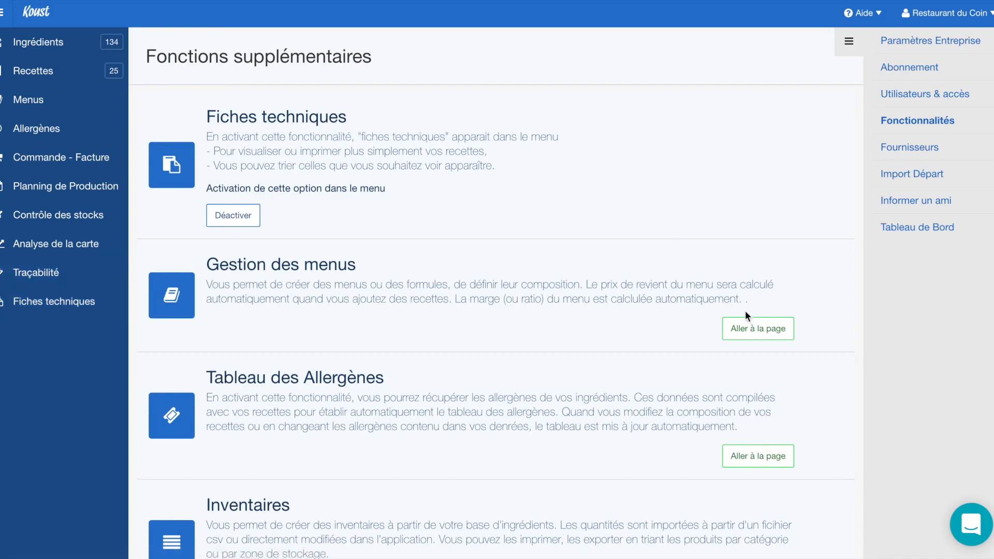
left_click(899, 154)
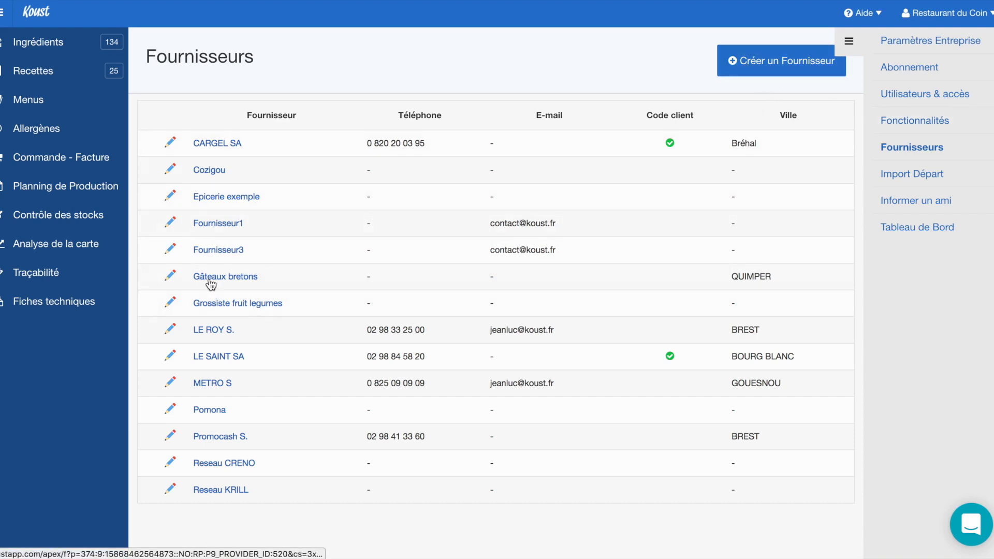
Open the Fournisseur1 supplier record and show its product catalogue
left_click(210, 223)
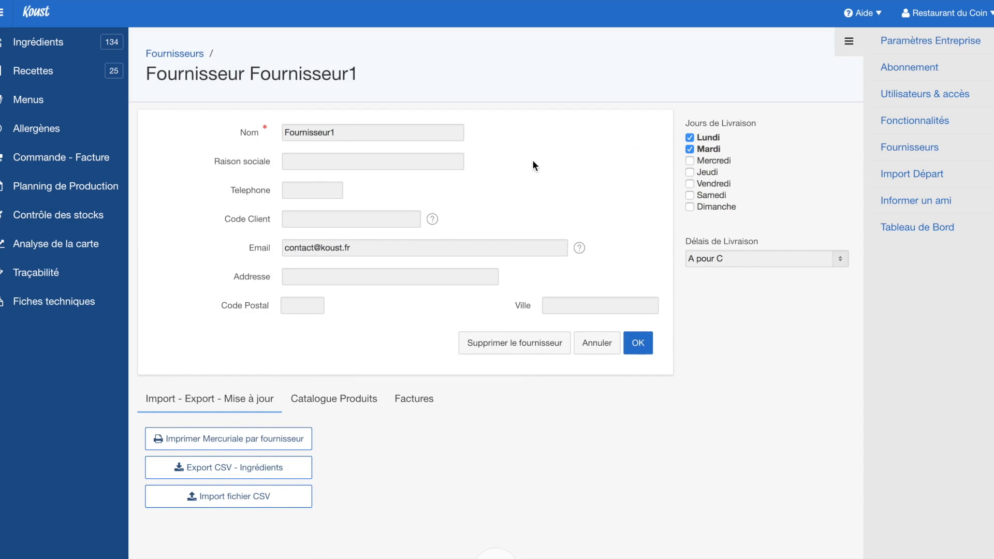
left_click(333, 398)
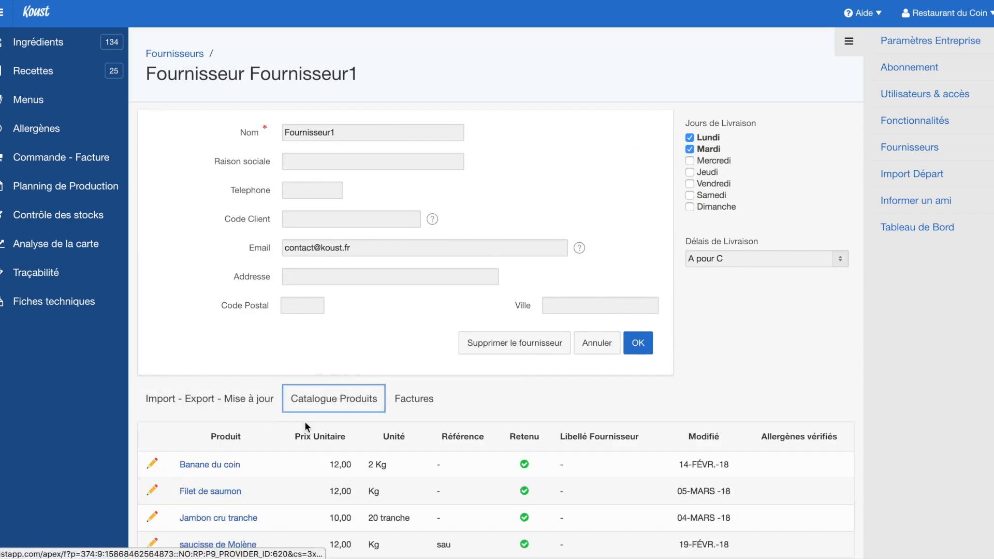
scroll(293, 442, "down", 4)
scroll(293, 442, "up", 4)
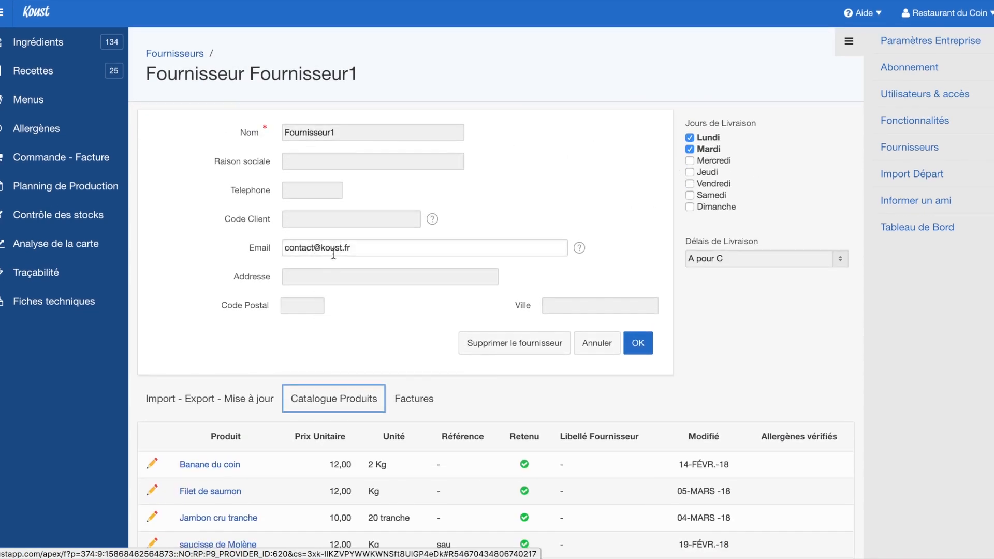
Append a comma and a second address to the Email field, correcting the # to @
left_click(365, 248)
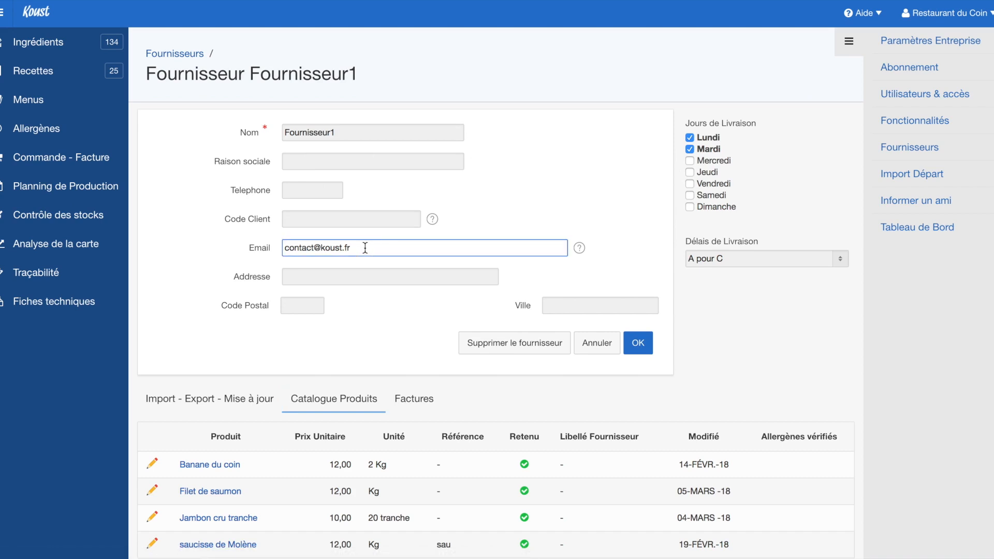
type(",")
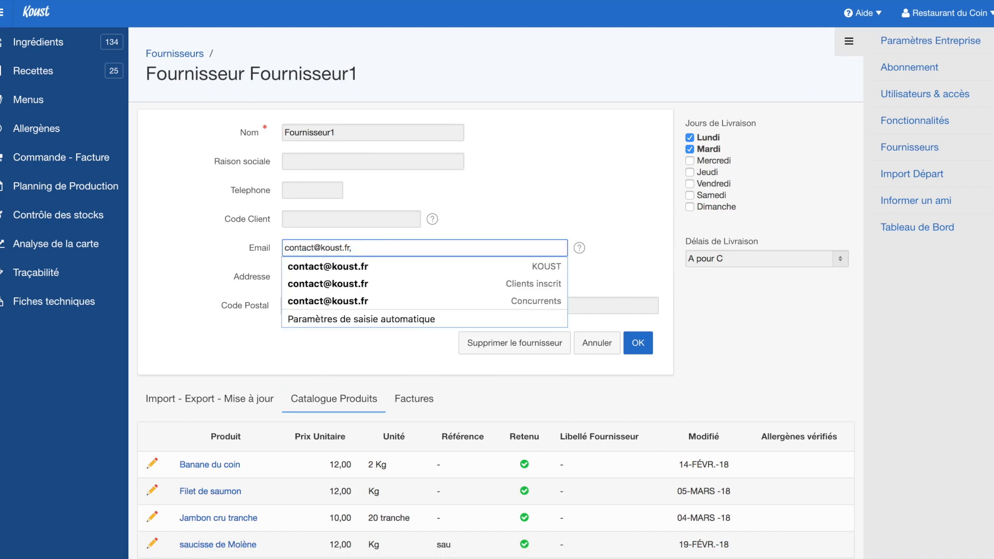
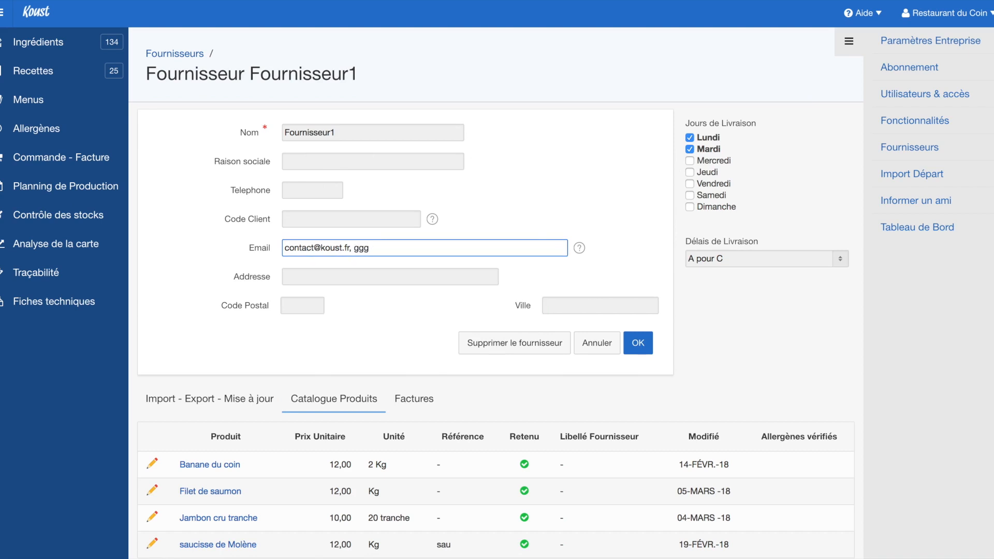
double_click(379, 249)
left_click(372, 249)
key("BackSpace")
type("@")
left_click(416, 249)
double_click(394, 249)
left_click(612, 221)
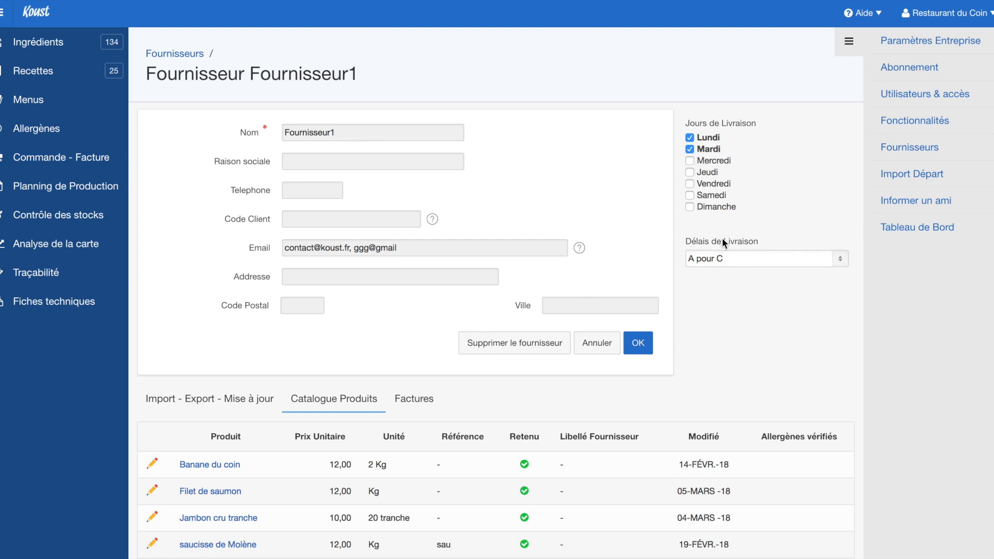
Keep lead time A pour C and change delivery days from Lundi/Mardi to Mardi and Vendredi
left_click(719, 259)
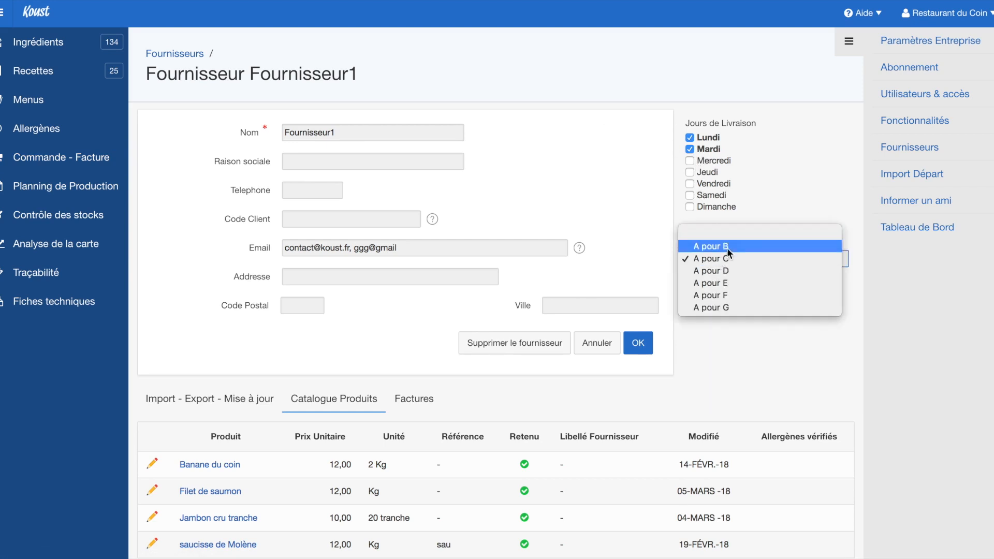
left_click(728, 257)
left_click(729, 258)
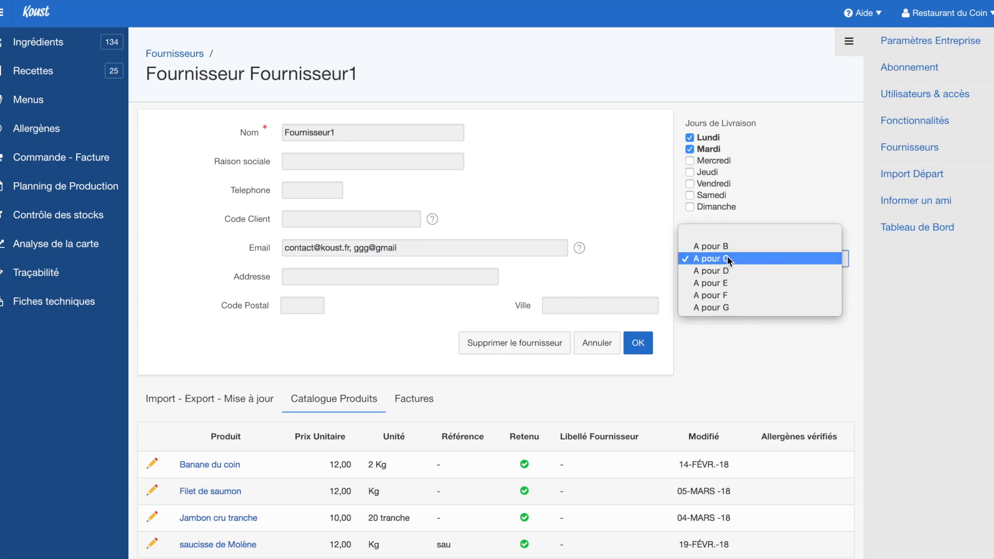
left_click(753, 200)
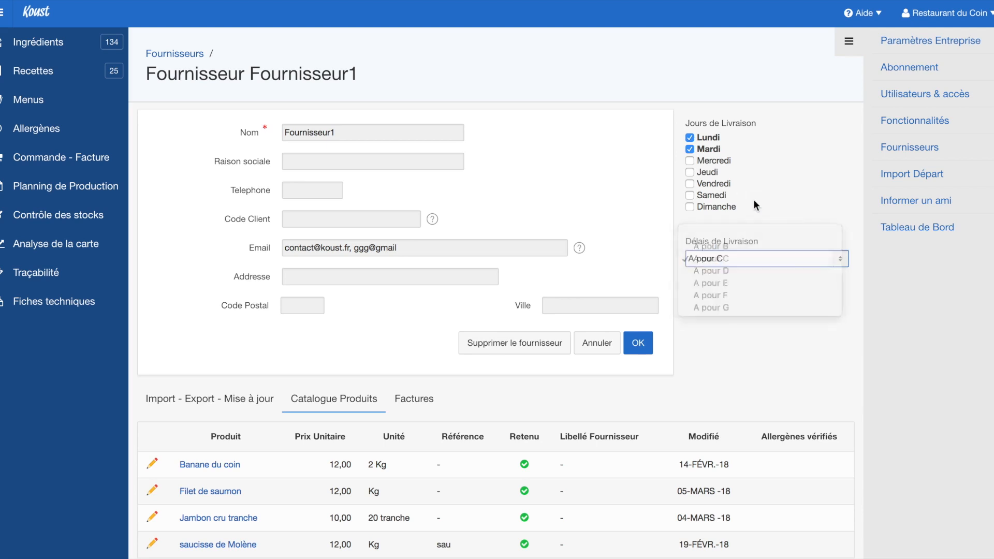
left_click(690, 137)
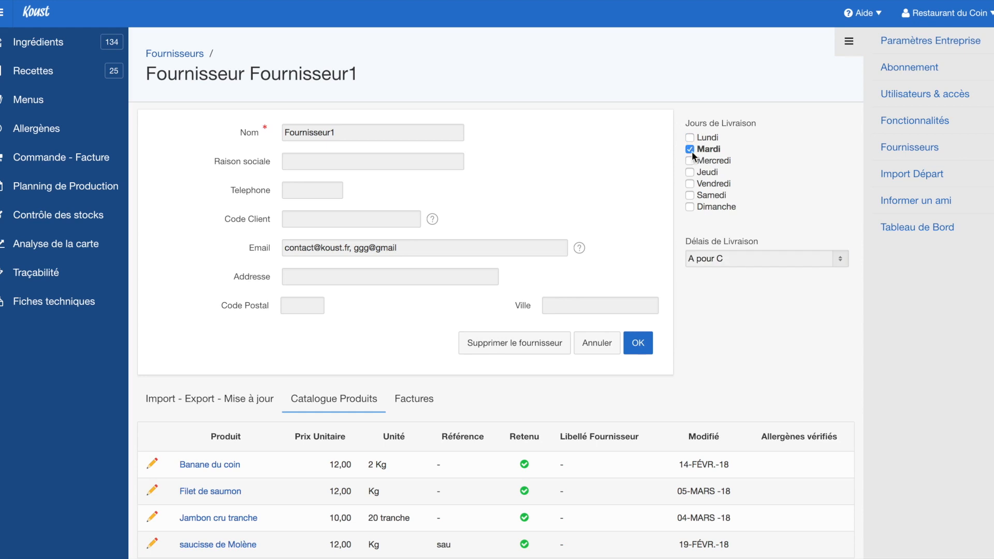
left_click(692, 184)
scroll(691, 365, "down", 3)
scroll(681, 321, "up", 3)
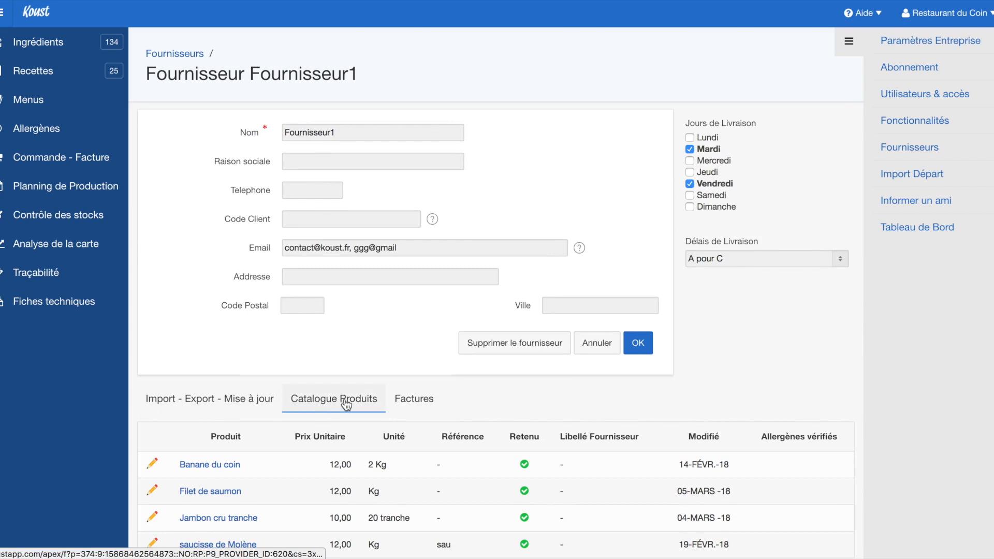
scroll(345, 404, "down", 1)
scroll(290, 373, "down", 1)
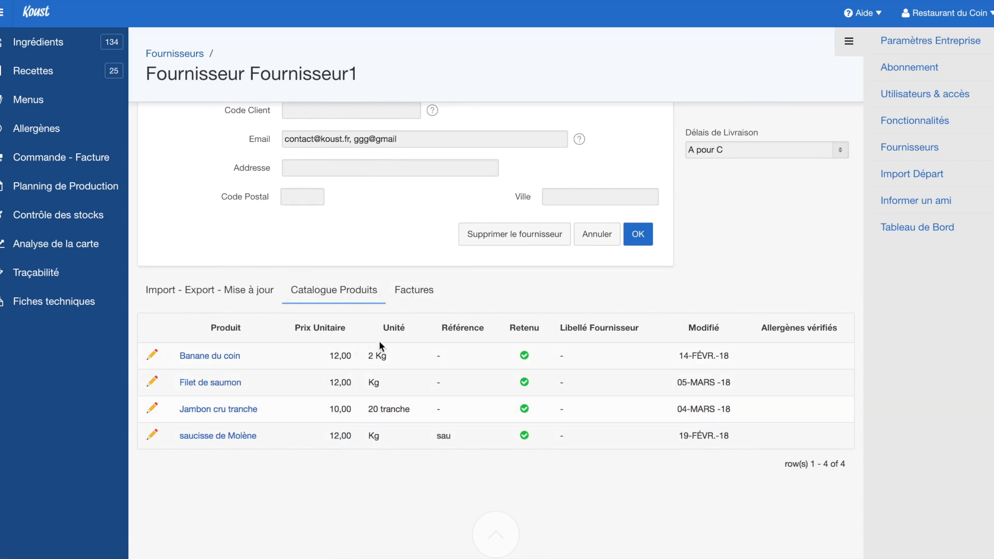
Open Fournisseur1's Factures tab and scroll through its 6 invoiced orders
left_click(406, 293)
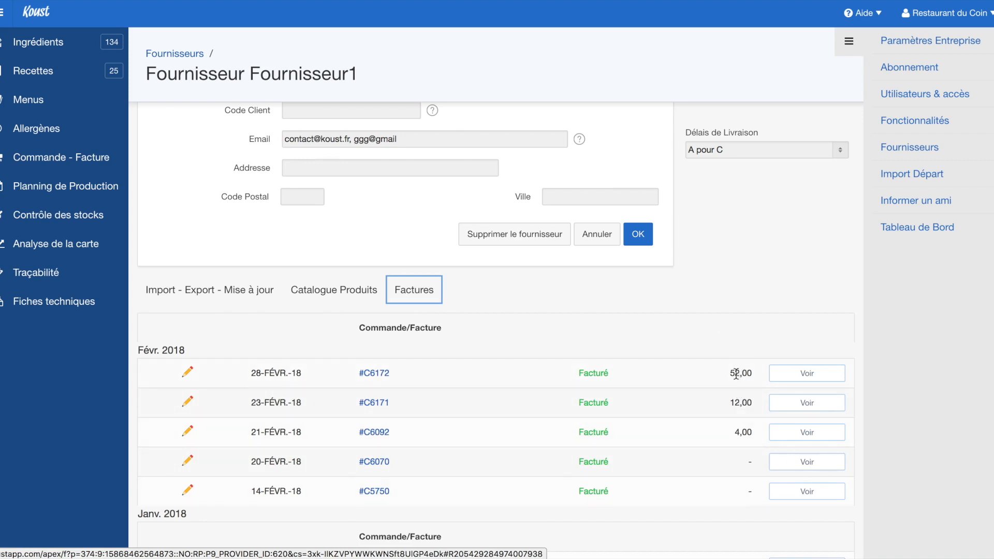
left_click(736, 402)
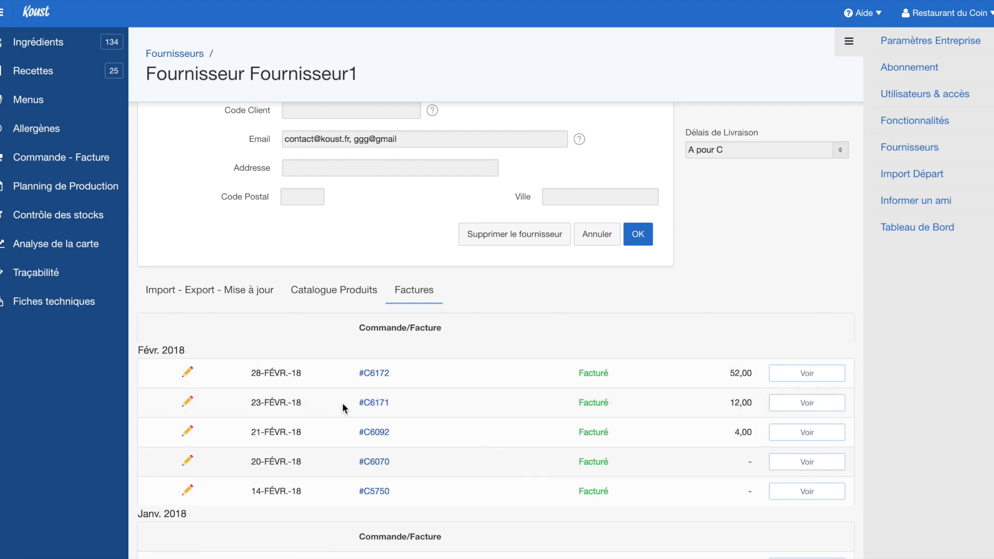
scroll(336, 369, "down", 3)
scroll(333, 368, "up", 5)
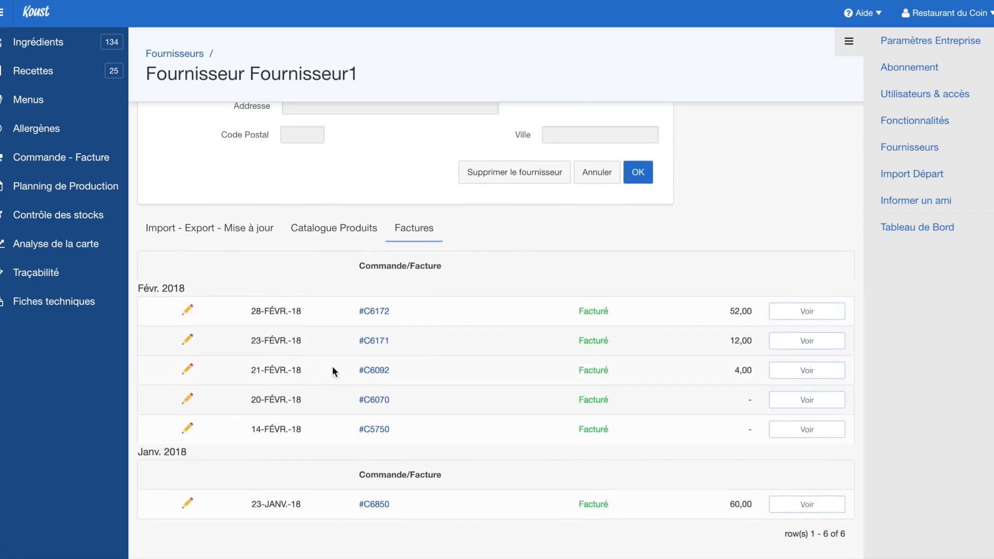
scroll(334, 372, "down", 5)
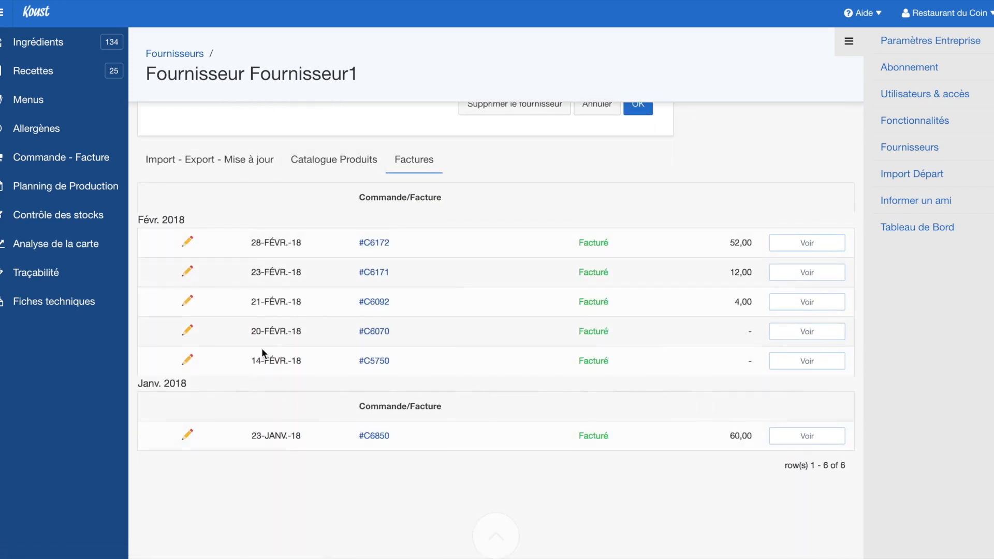
scroll(272, 250, "up", 5)
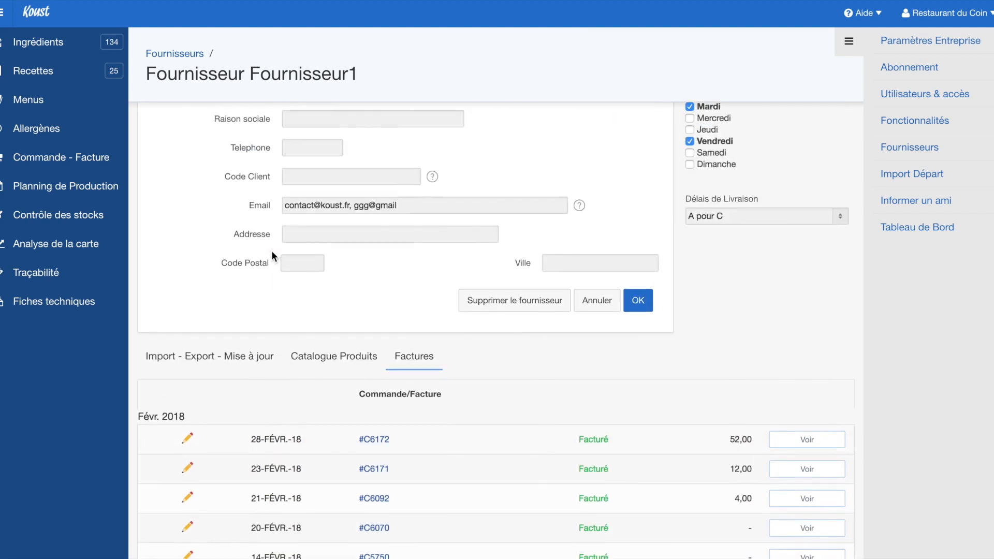
Switch to the Import - Export - Mise à jour tab, briefly revisiting the catalogue
left_click(230, 363)
left_click(321, 357)
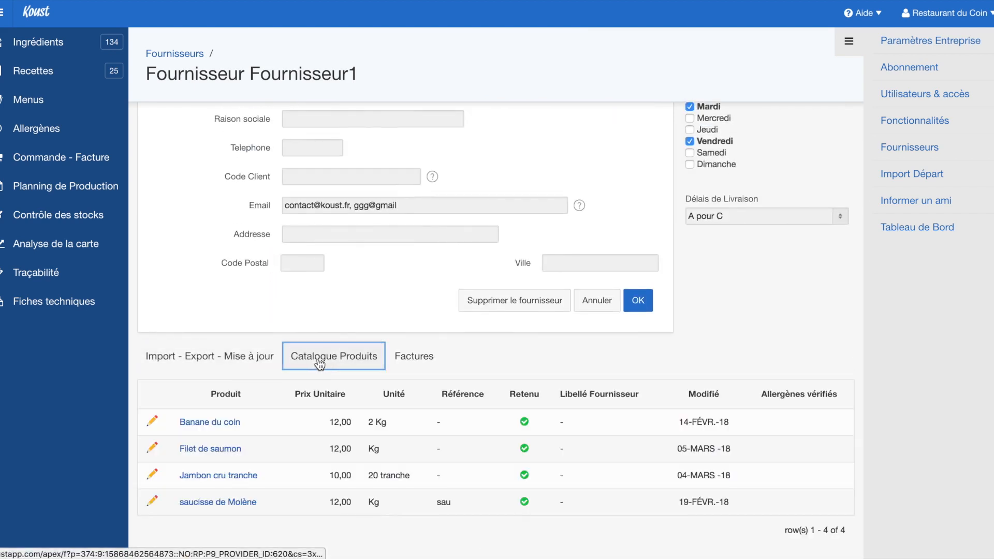
left_click(257, 357)
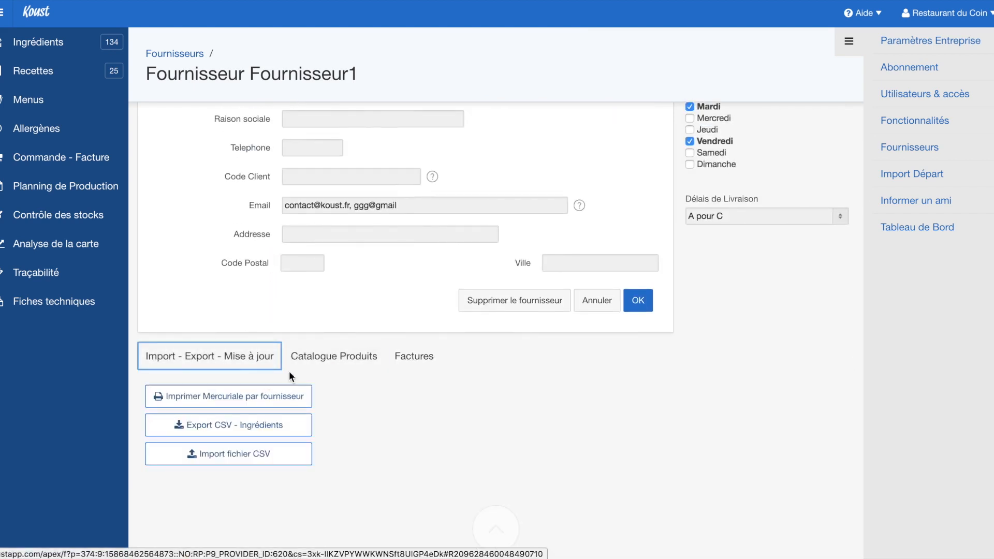
Export the ingredients via Export CSV - Ingrédients and open the downloaded export__ingrédient file
scroll(356, 376, "down", 3)
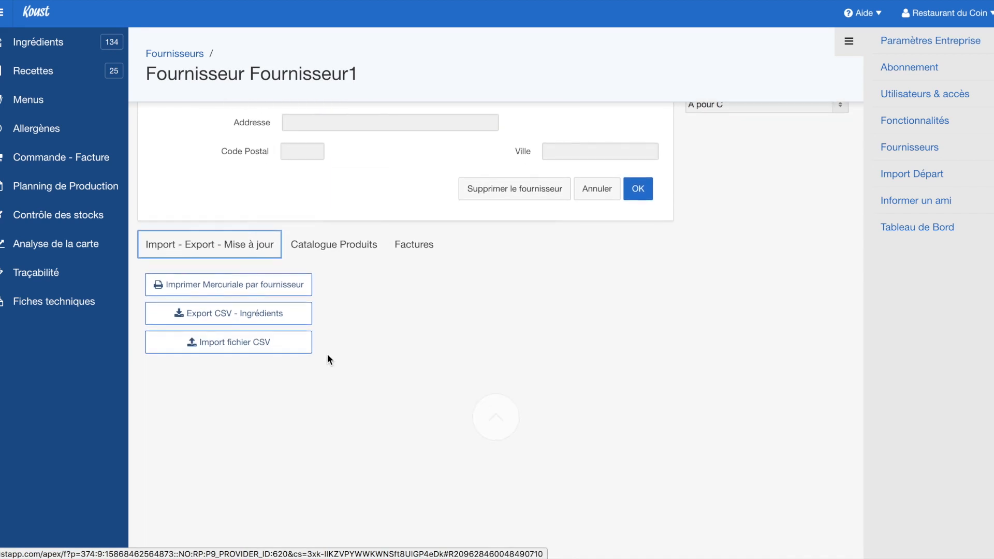
left_click(252, 321)
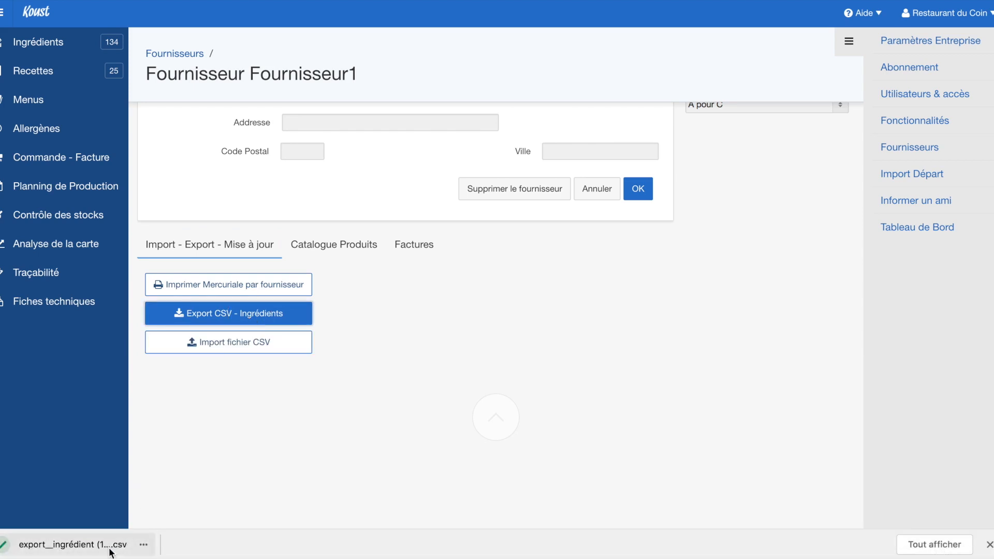
left_click(72, 544)
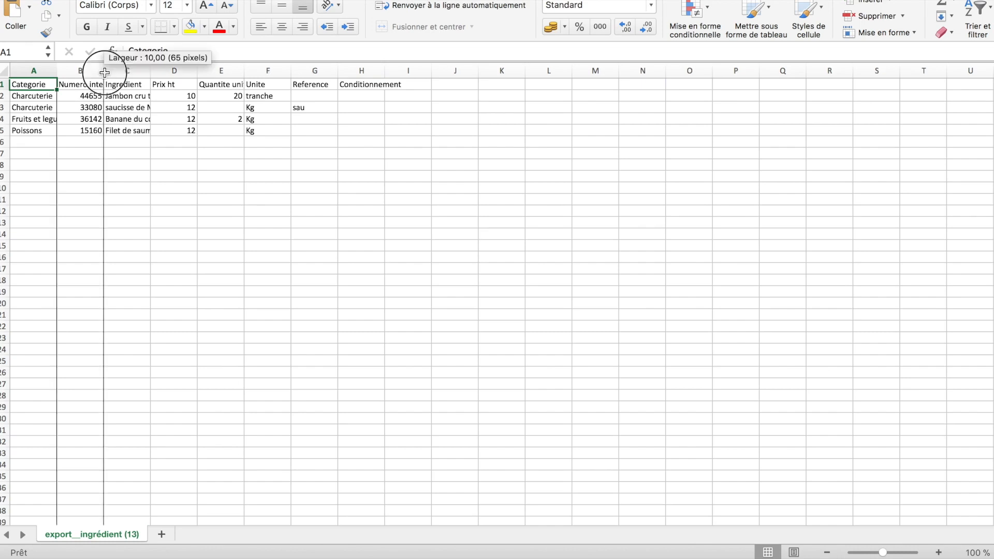
Widen columns A, B and C to fit categories, internal numbers and ingredient names
left_click_drag(103, 71, 118, 71)
double_click(164, 68)
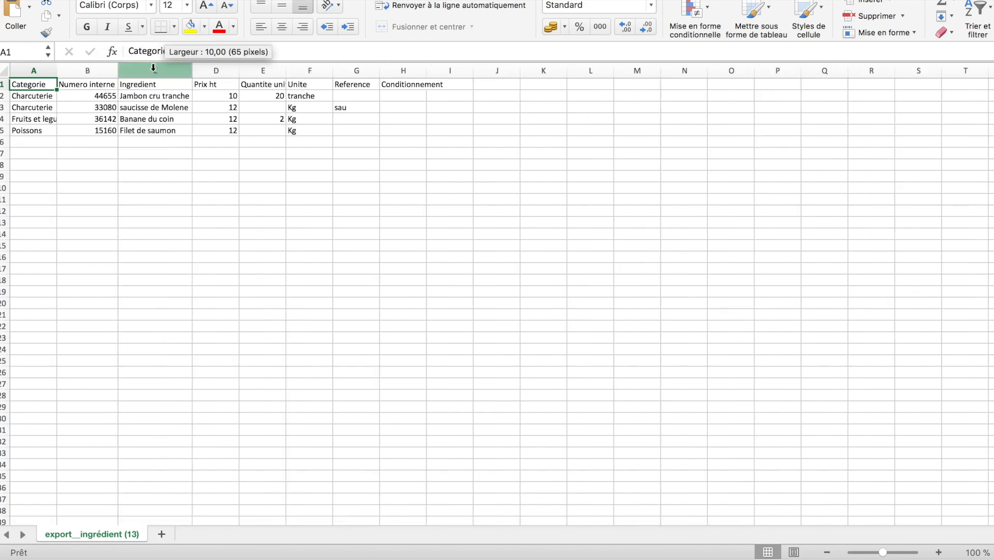
double_click(57, 71)
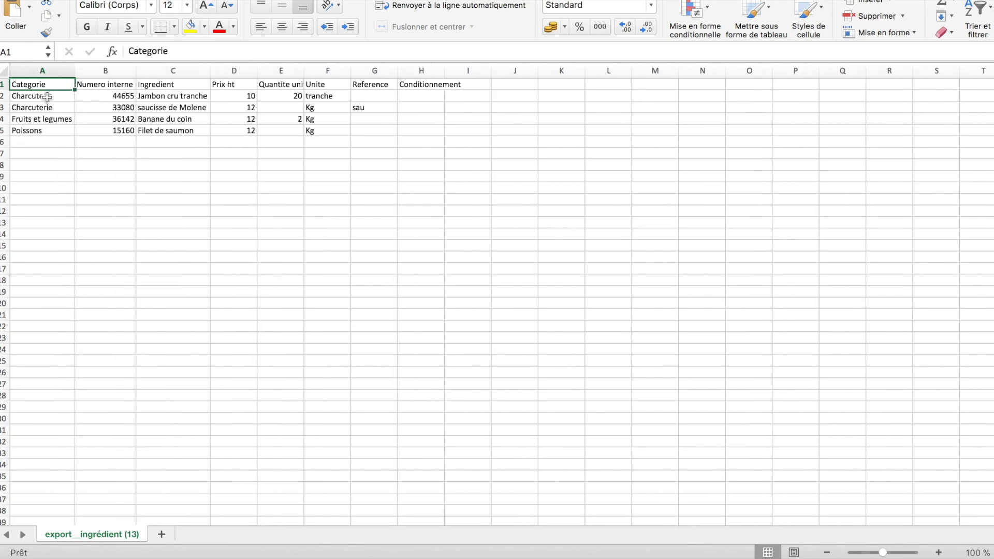
left_click_drag(34, 97, 49, 129)
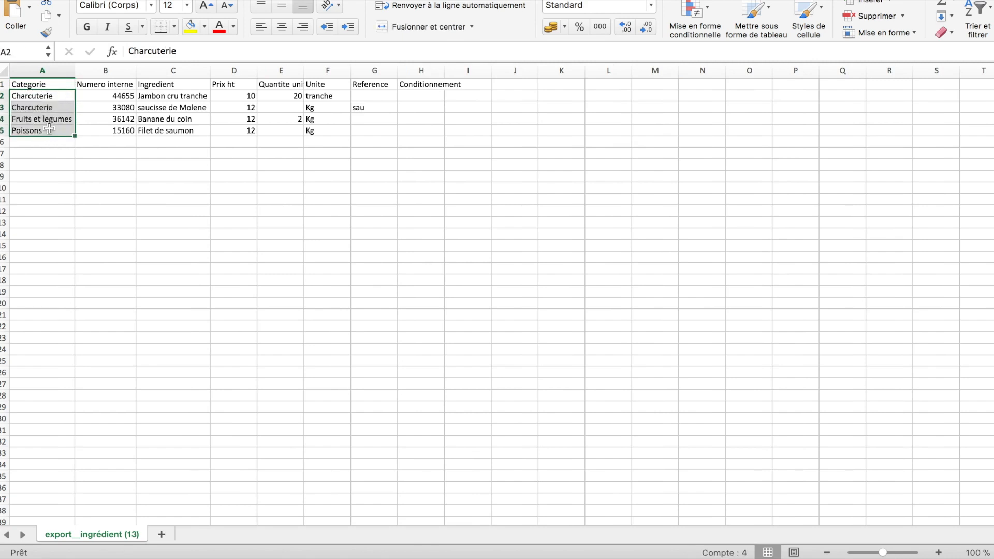
left_click(80, 152)
left_click_drag(108, 100, 117, 133)
left_click(172, 96)
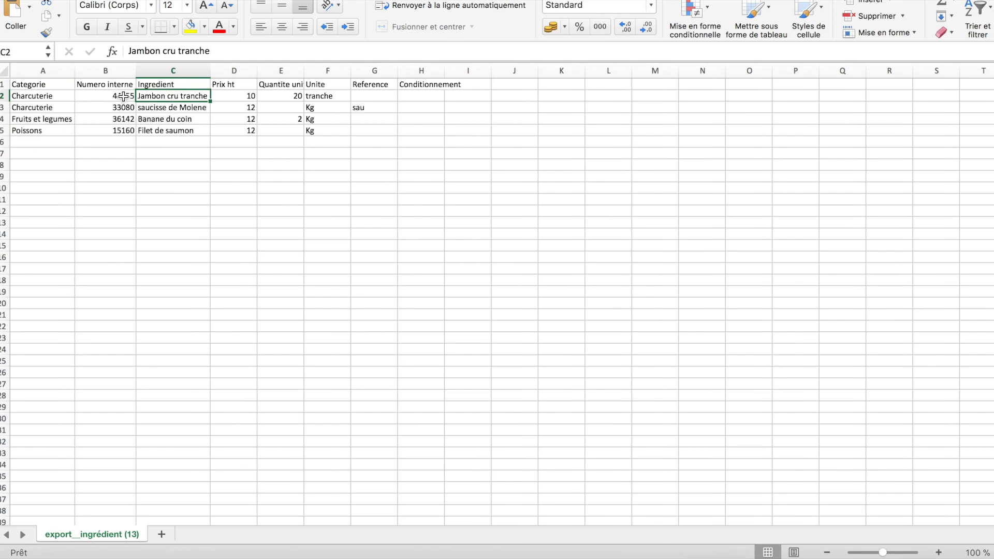
left_click_drag(119, 98, 119, 133)
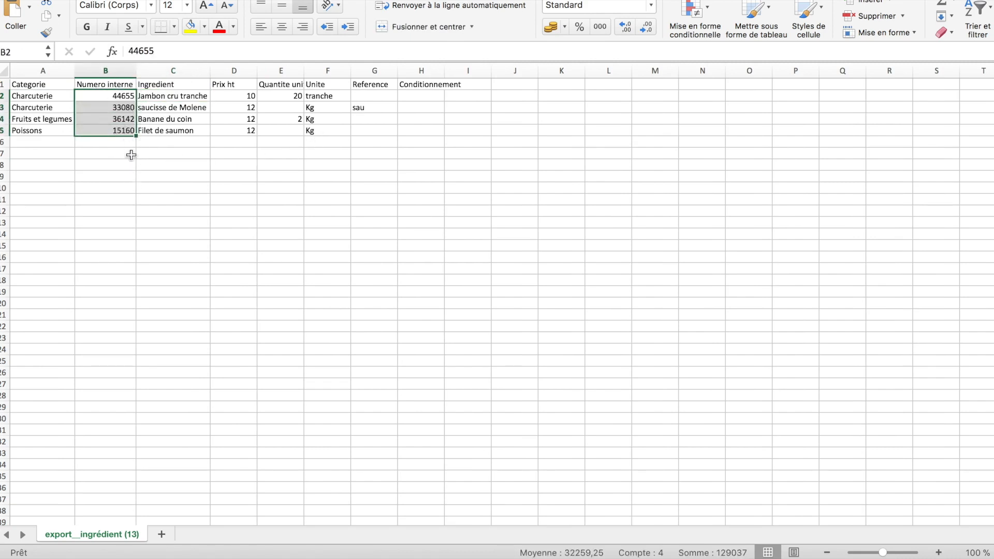
Rename C2 from 'Jambon cru tranche' to 'Jambon cru' in the formula bar
left_click(193, 98)
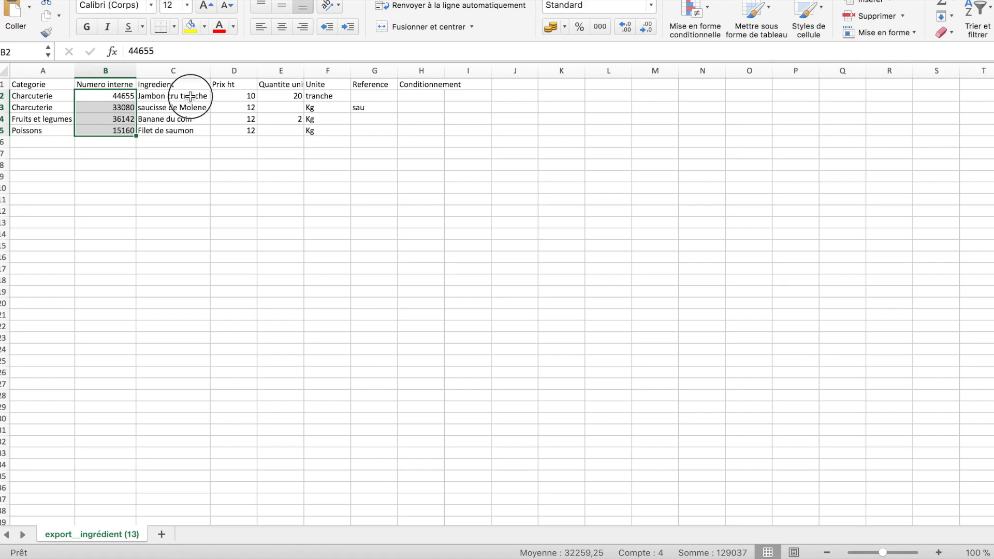
double_click(194, 52)
key("BackSpace")
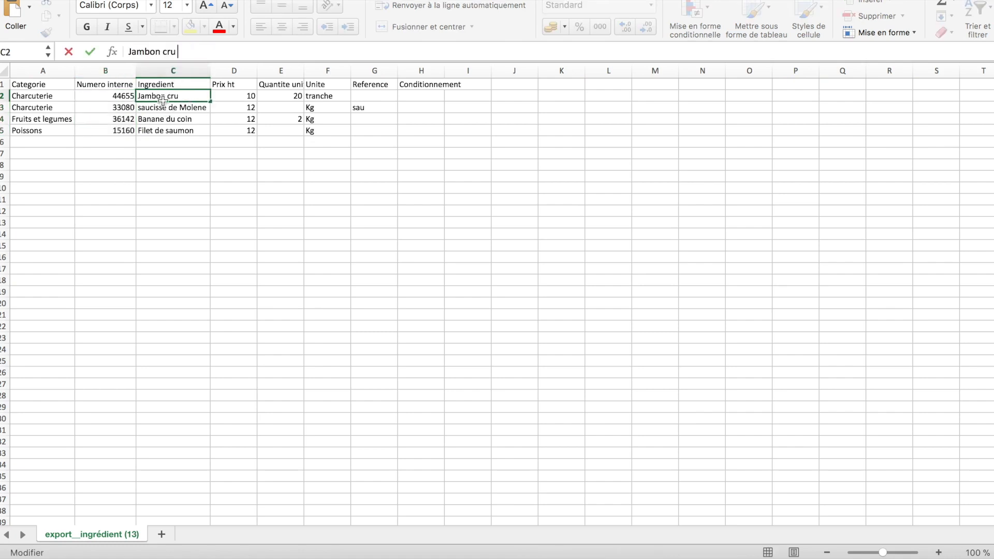
left_click(163, 100)
Check the internal numbers, price and quantity of the first rows
left_click(162, 109)
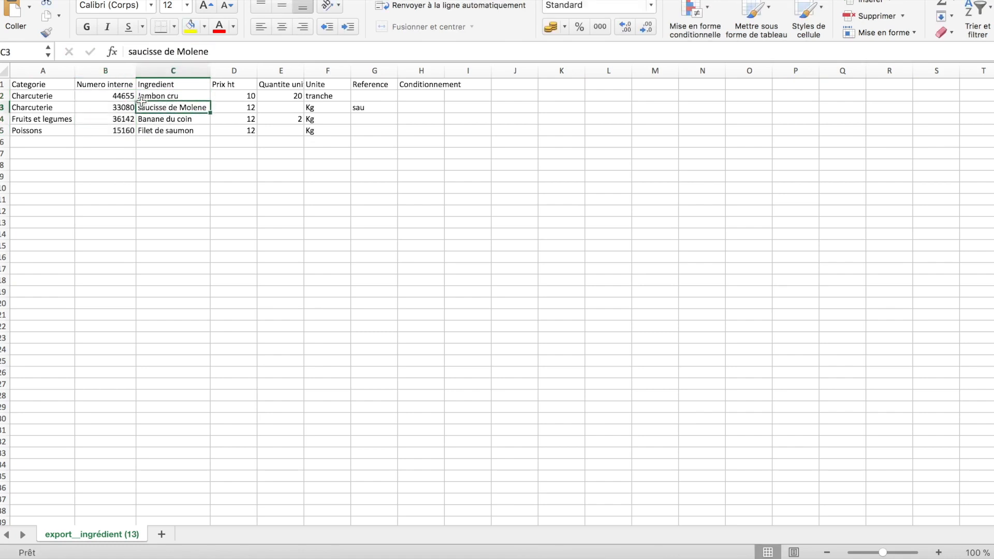
left_click(158, 97)
left_click(123, 95)
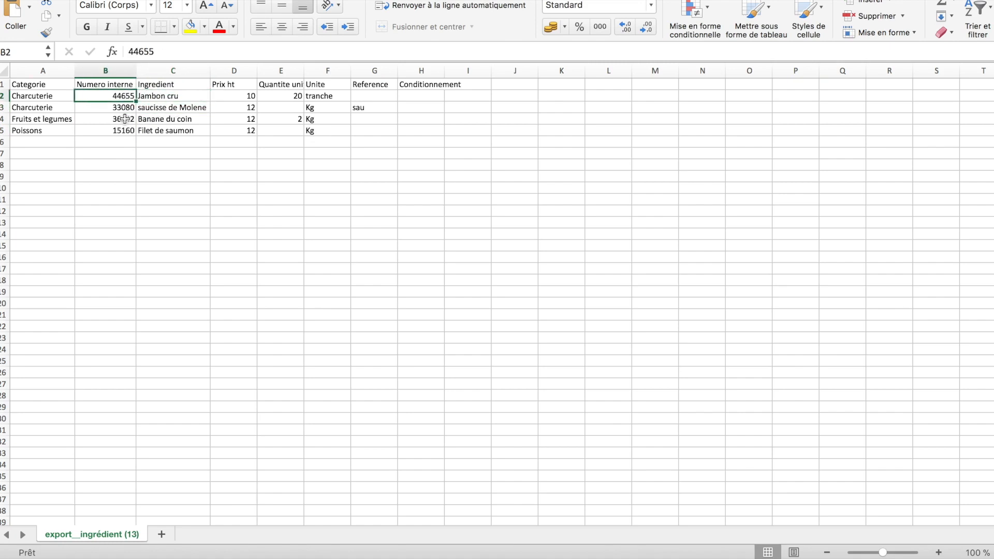
left_click(115, 111)
left_click(115, 96)
left_click(234, 98)
left_click(273, 97)
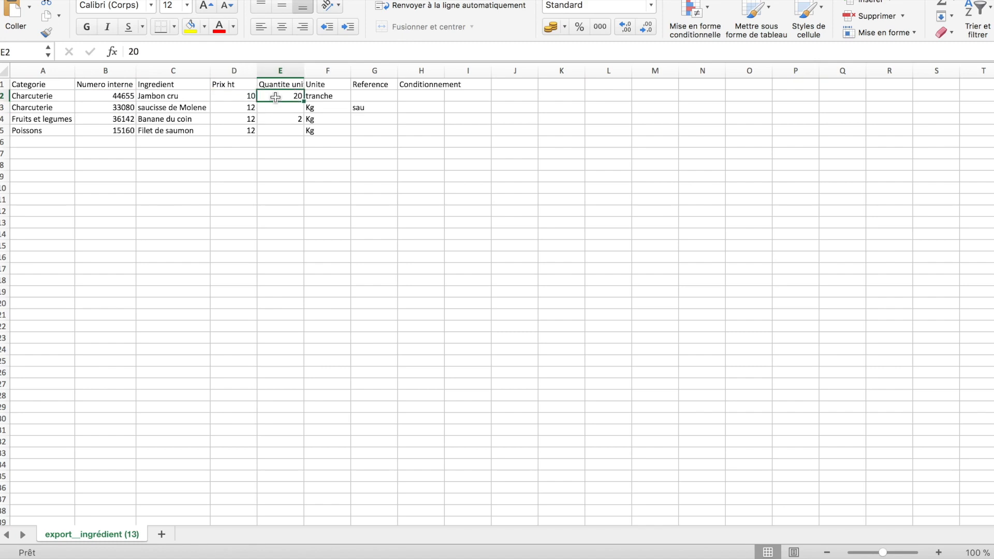
left_click(238, 93)
left_click(267, 95)
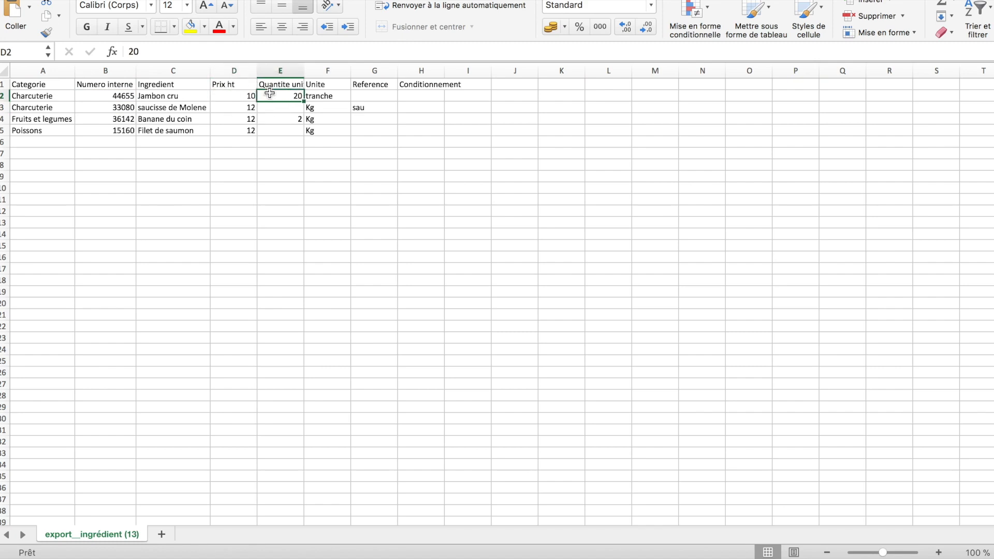
Autofit column E so the full Quantite unite(prix) header shows
left_click_drag(305, 71, 305, 70)
double_click(304, 71)
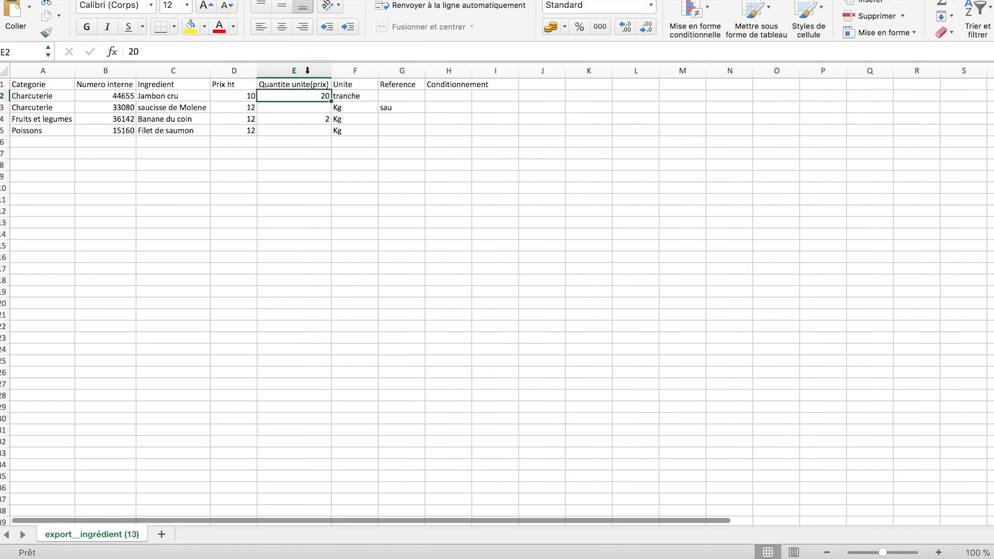
left_click(352, 96)
left_click(301, 97)
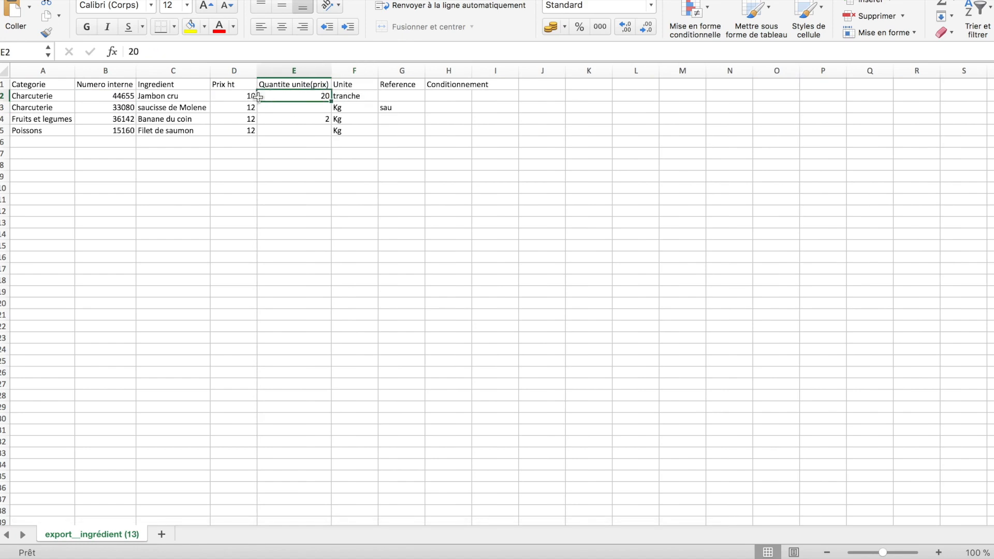
left_click(236, 101)
left_click_drag(254, 105, 346, 98)
Review price, quantity, unit and packaging cells for saucisse de Molene, Banane du coin and Filet de saumon
left_click(311, 106)
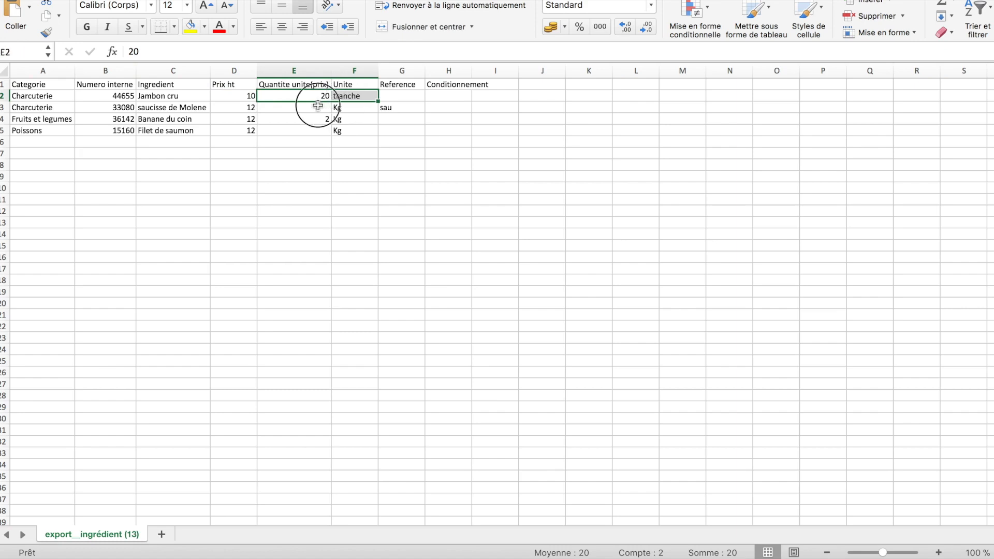
left_click(244, 107)
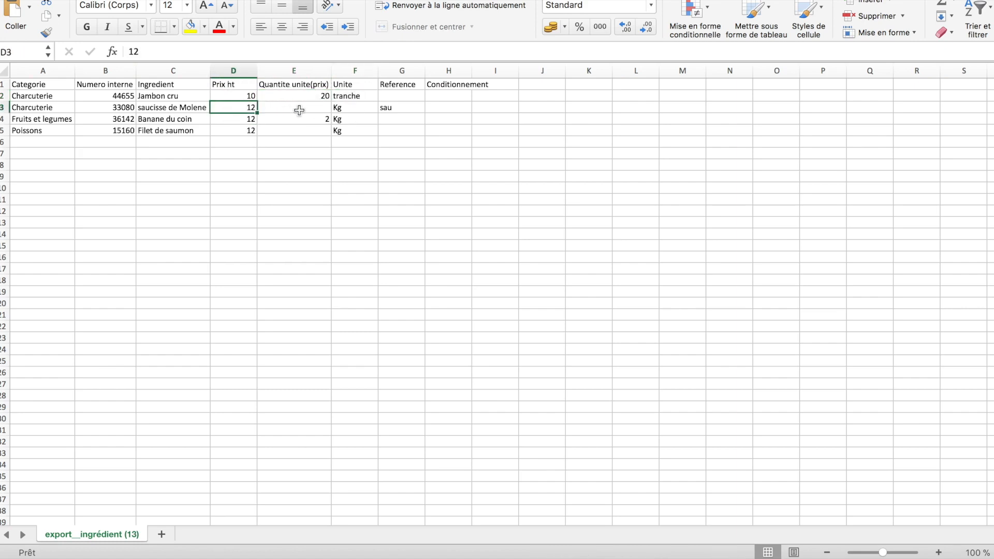
left_click(338, 109)
left_click(318, 107)
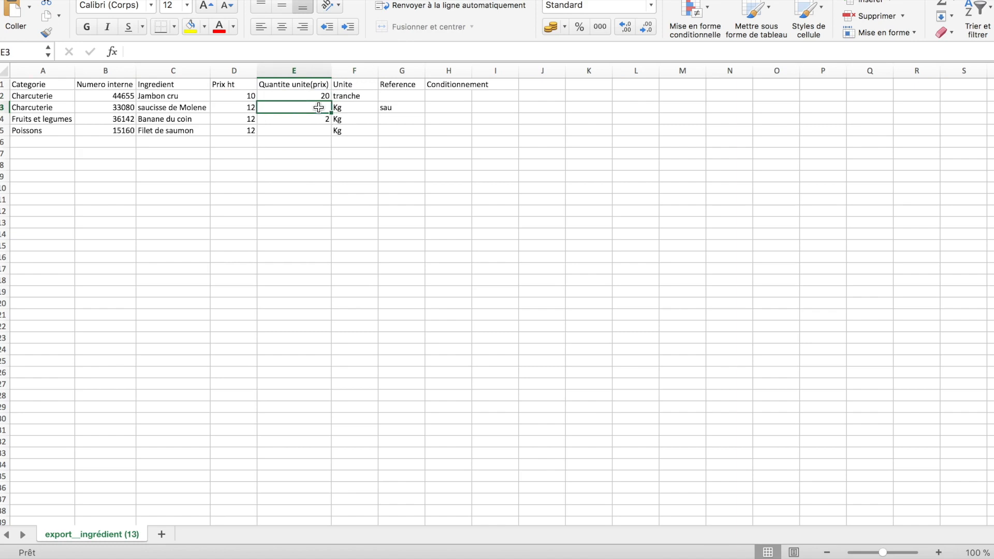
left_click(232, 121)
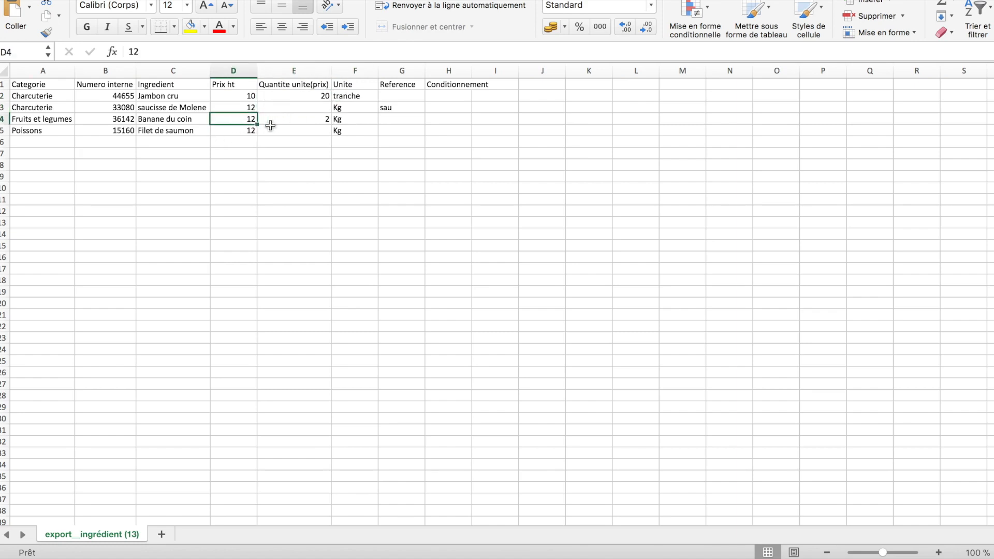
left_click(311, 120)
left_click(344, 118)
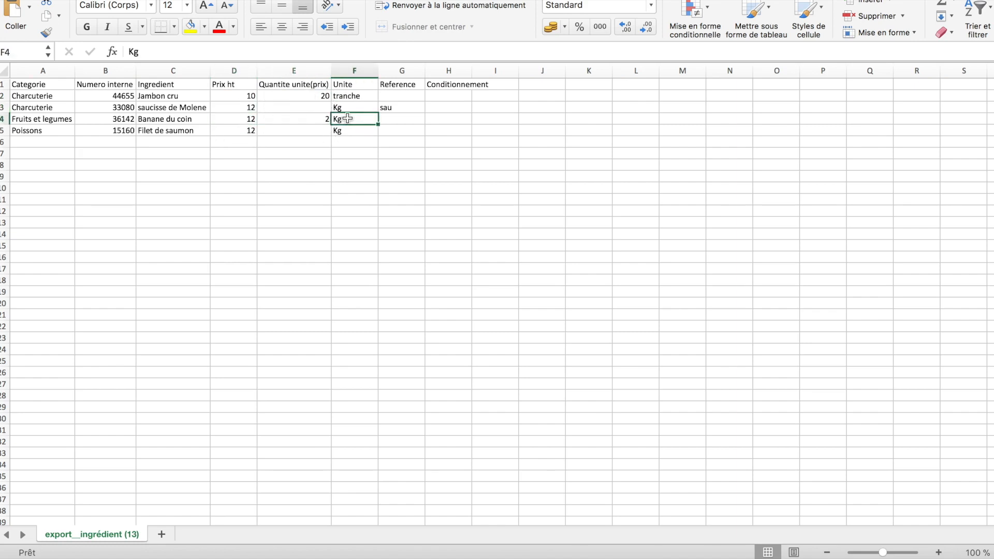
left_click(444, 129)
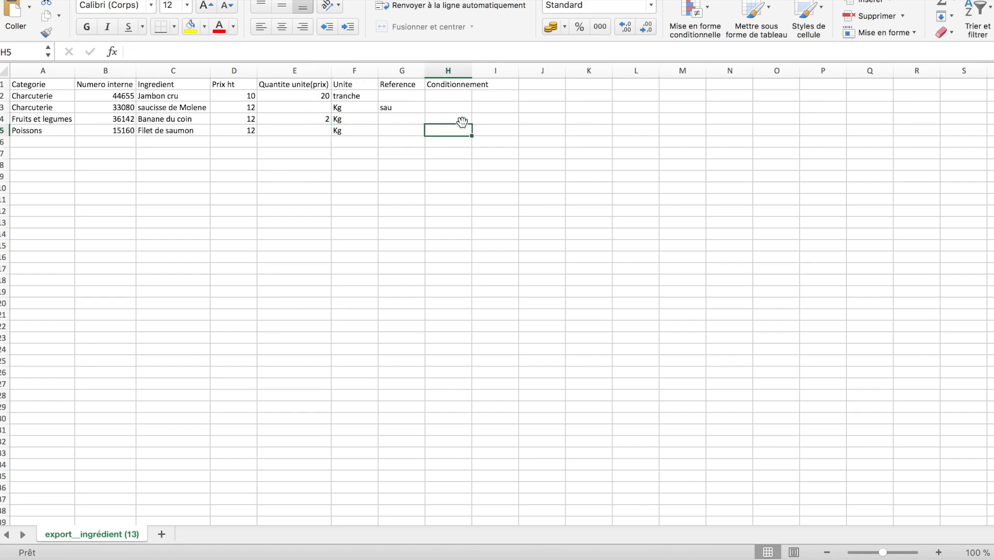
left_click(454, 117)
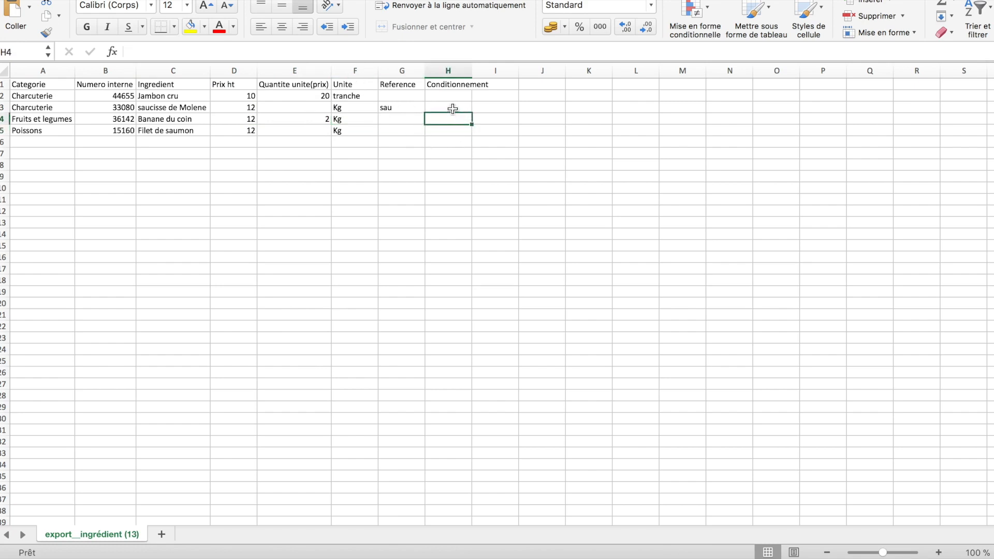
left_click(453, 109)
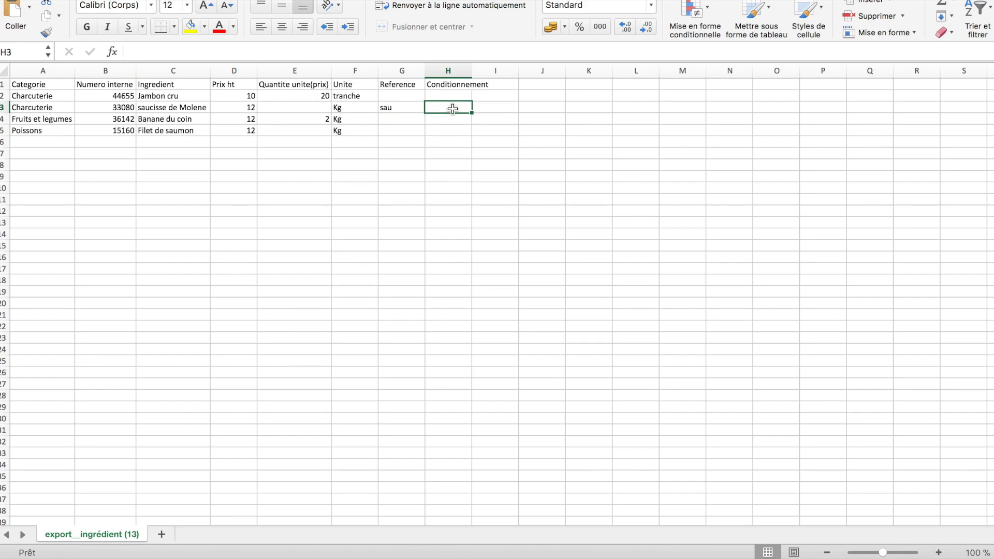
Set saucisse de Molene's Conditionnement in H3 to 5
type("5")
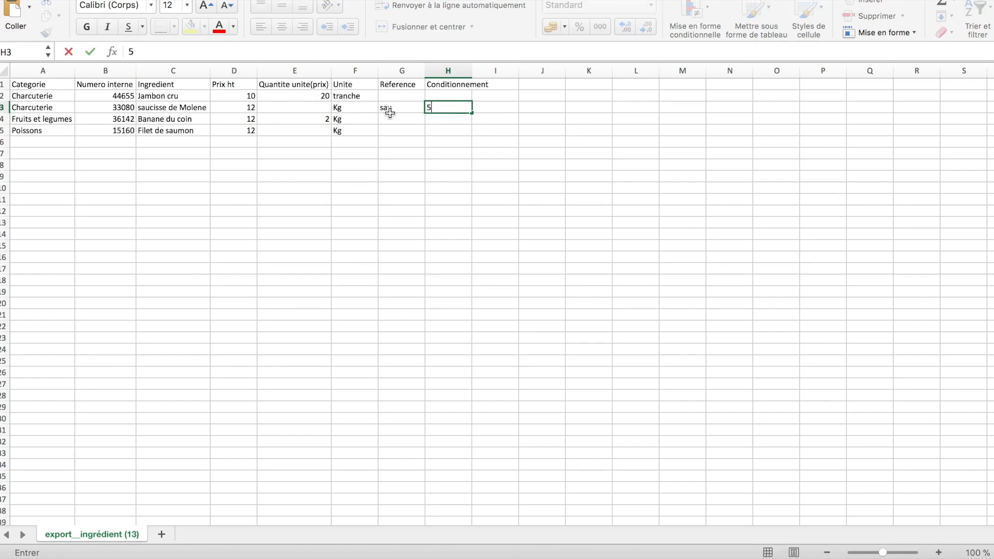
left_click(391, 125)
left_click(450, 108)
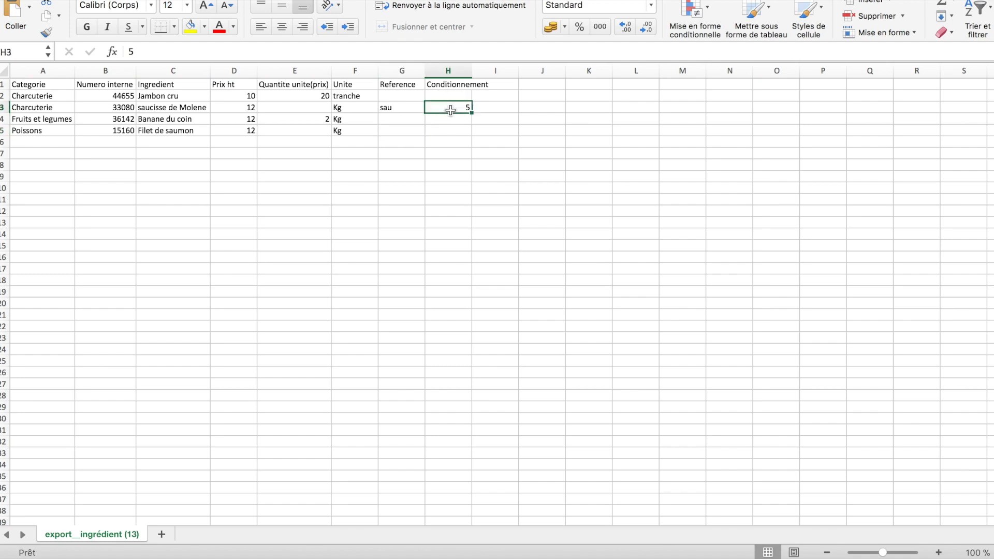
Add a new row 6 for sucre, priced 2, with unit kg
left_click(249, 145)
left_click(195, 146)
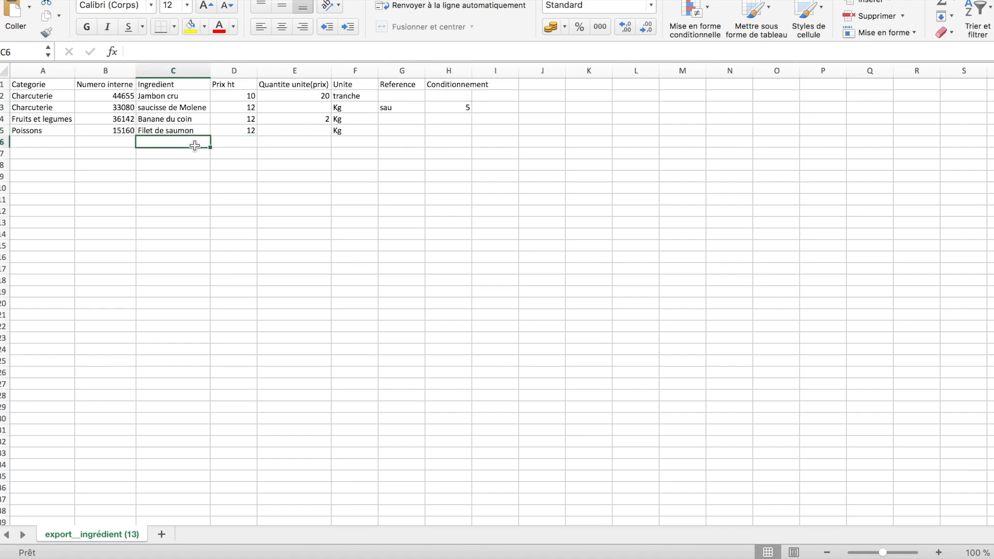
type("sucre")
key("Return")
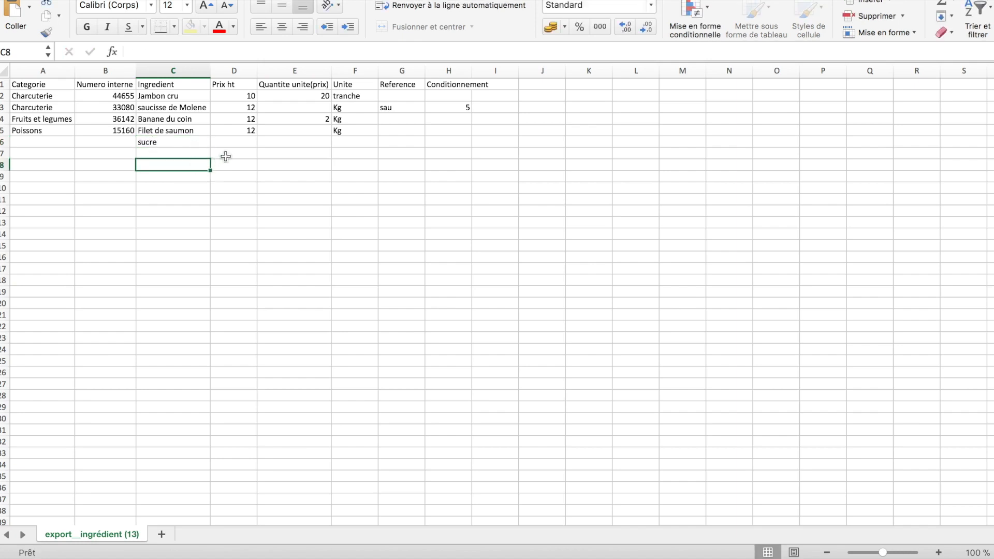
left_click(236, 144)
type("2")
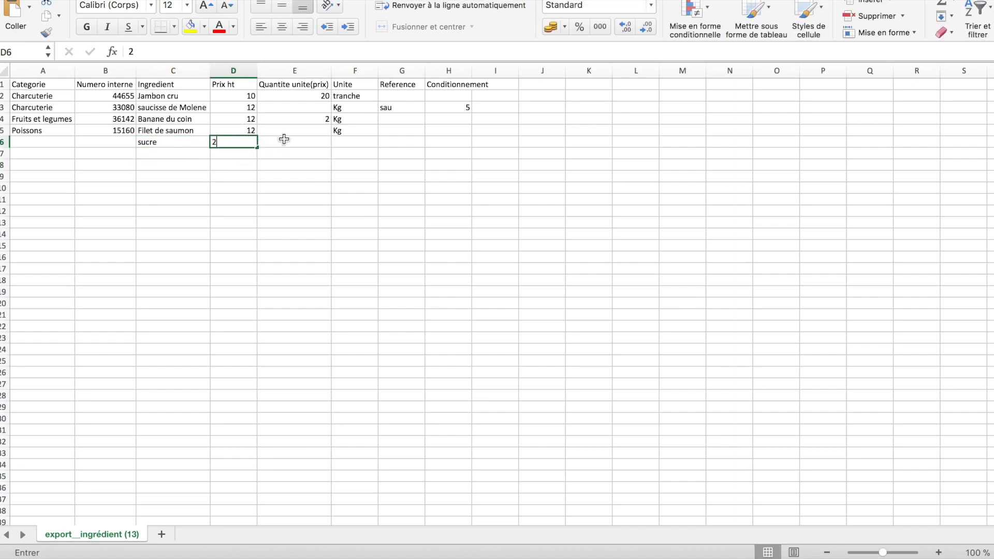
left_click(304, 131)
left_click(325, 141)
left_click(343, 140)
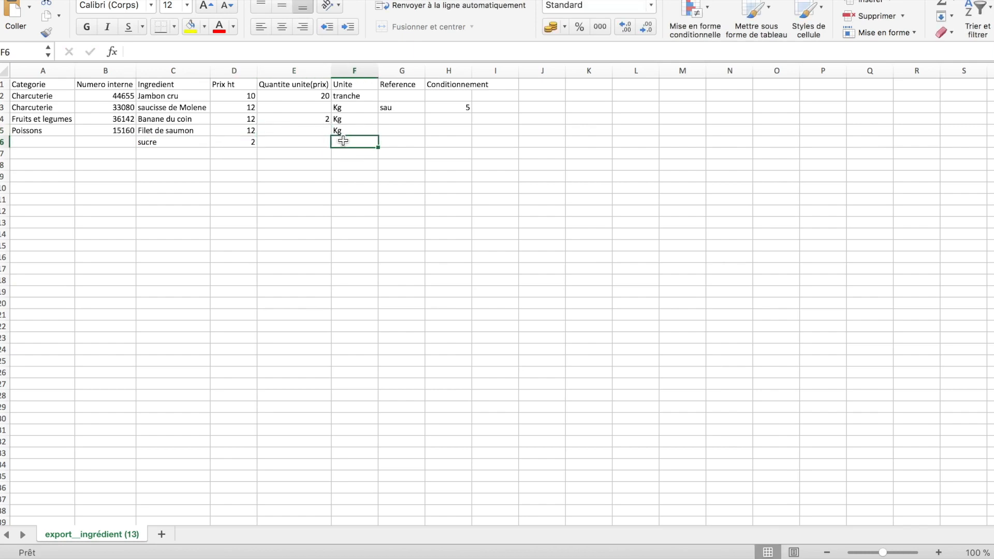
type("kg")
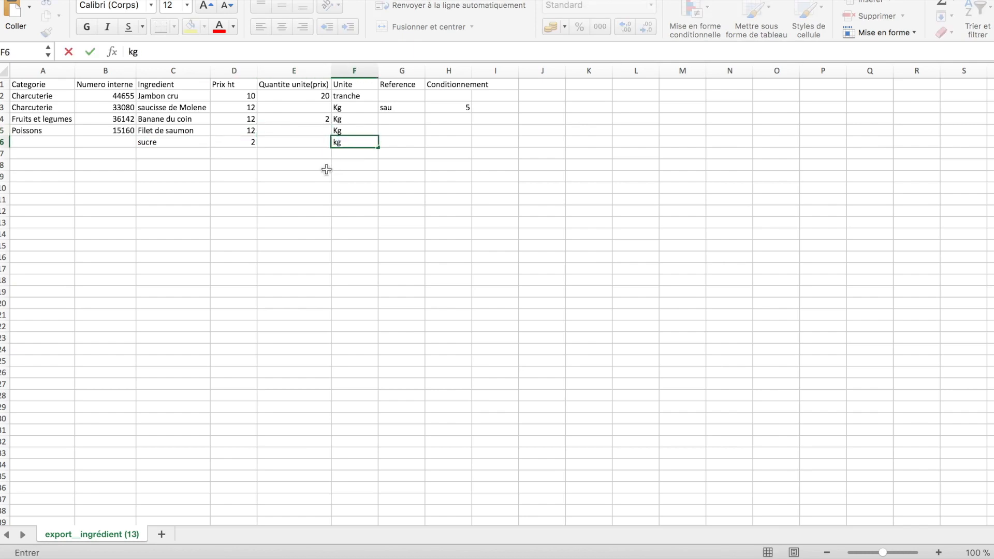
left_click(309, 144)
Check the new sucre row, then close the workbook to bring up the save prompt
left_click(346, 150)
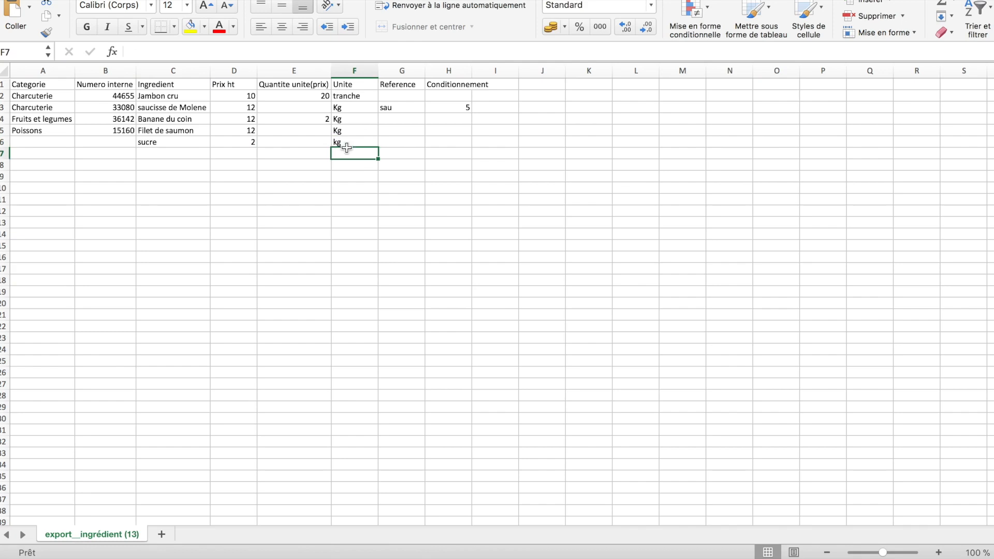
left_click(302, 143)
left_click(119, 141)
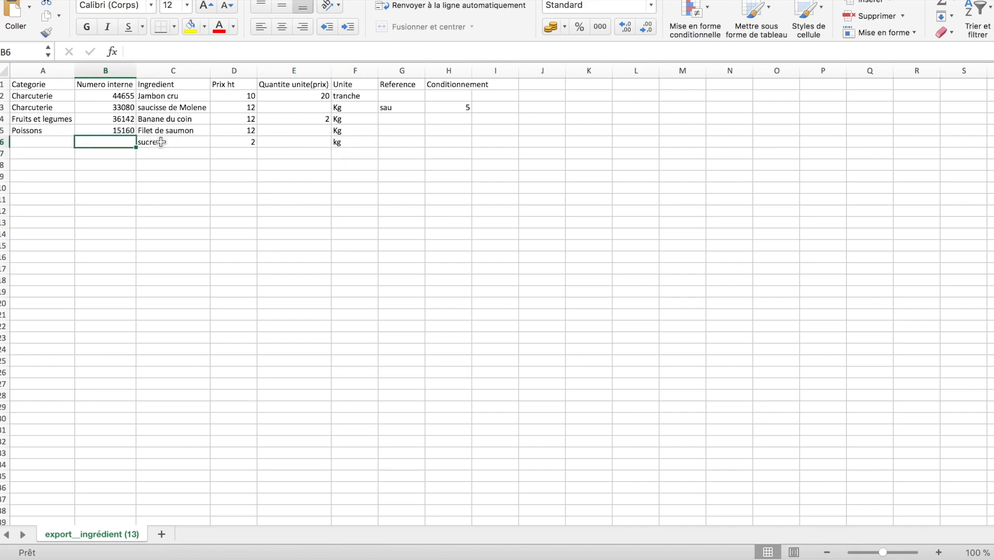
left_click(161, 142)
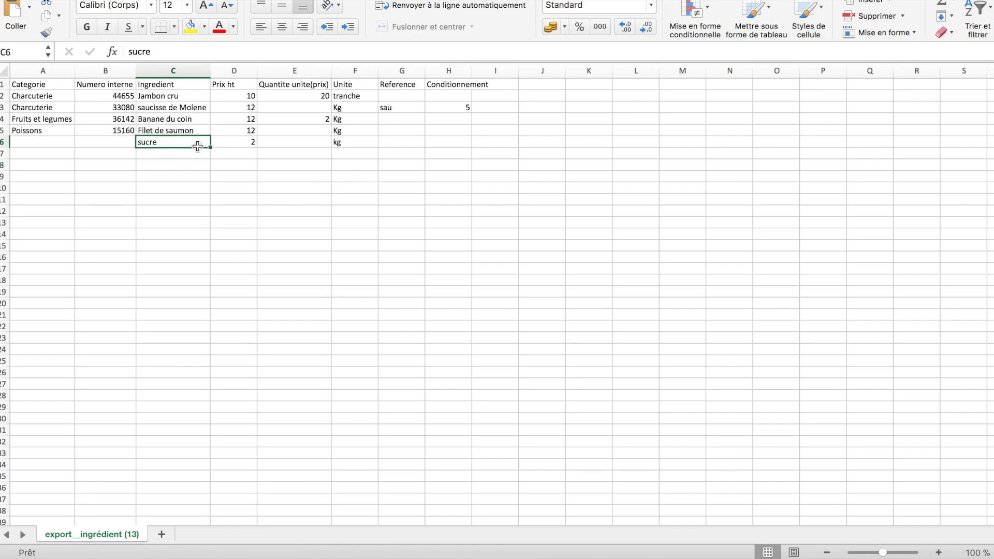
left_click(177, 155)
left_click(177, 145)
key("super+w")
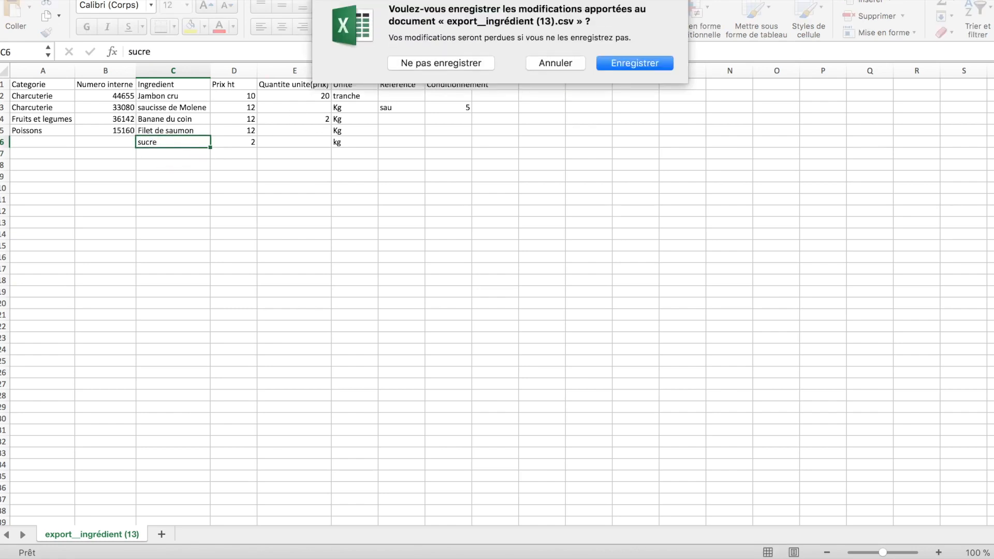
Save the edited CSV and open Koust's ingredient import file chooser
left_click(620, 59)
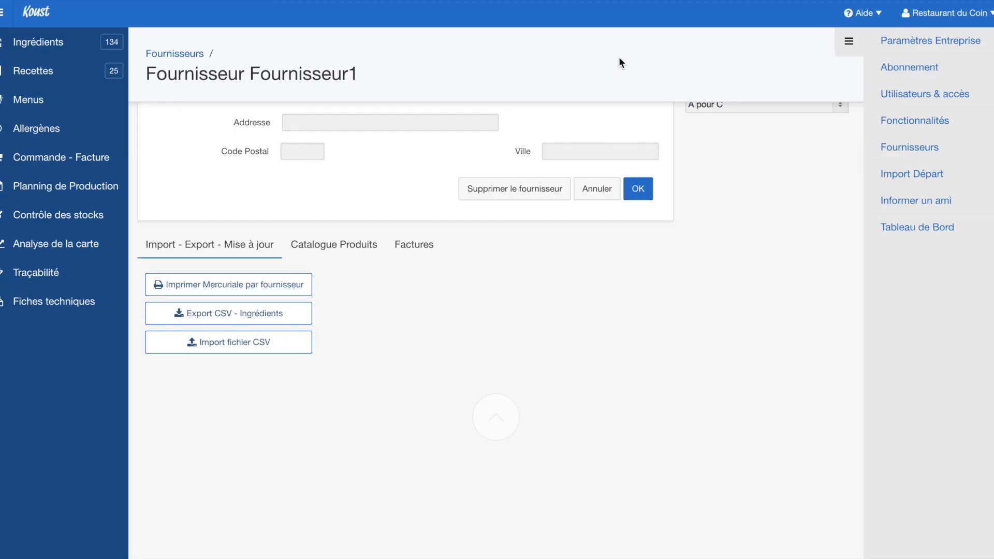
left_click(228, 349)
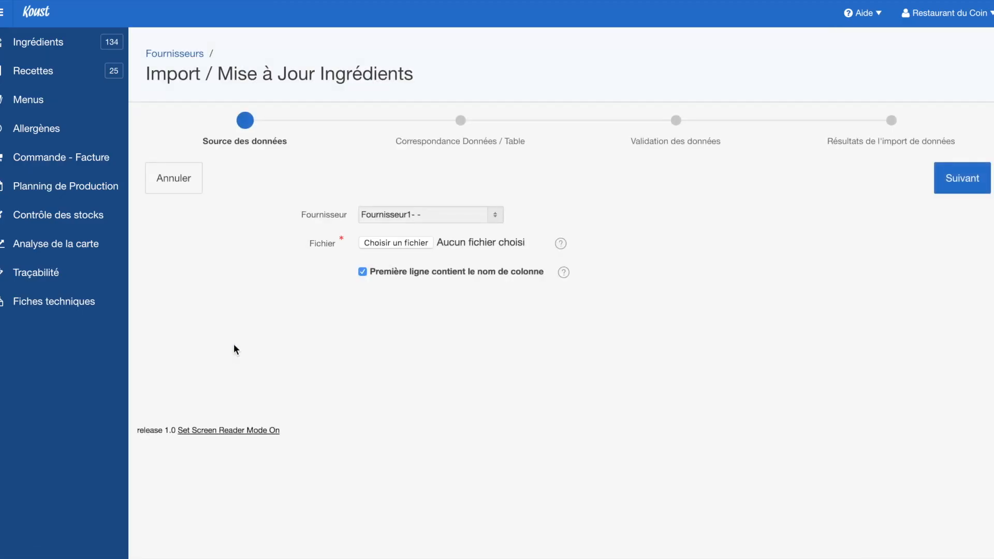
left_click(406, 242)
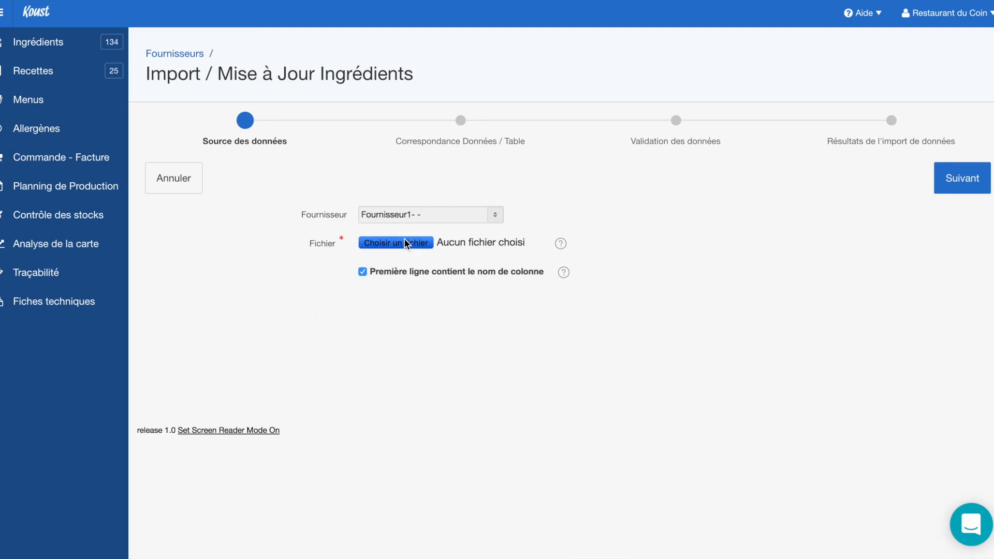
Load export__ingrédient (13).csv and advance to Correspondance Données / Table
left_click(194, 50)
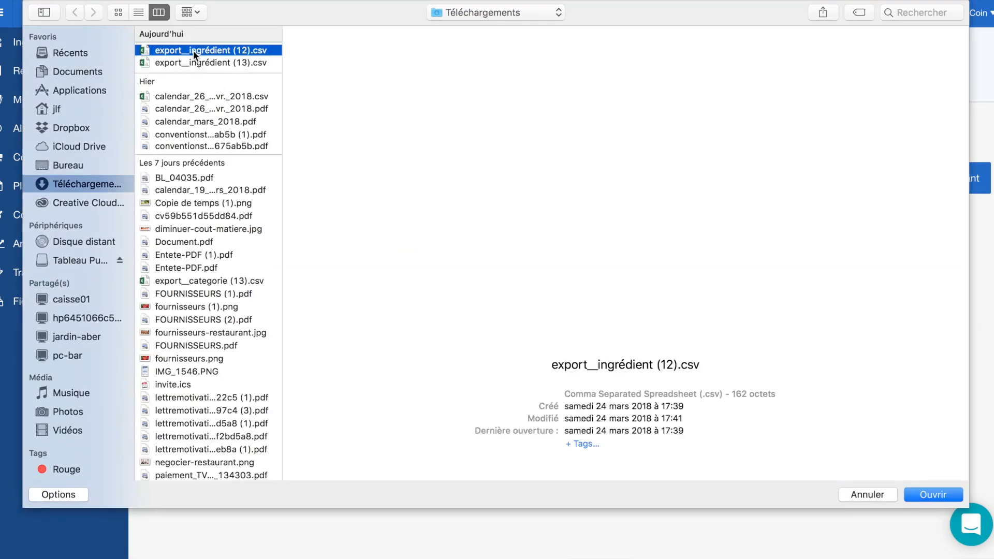
left_click(198, 63)
double_click(198, 63)
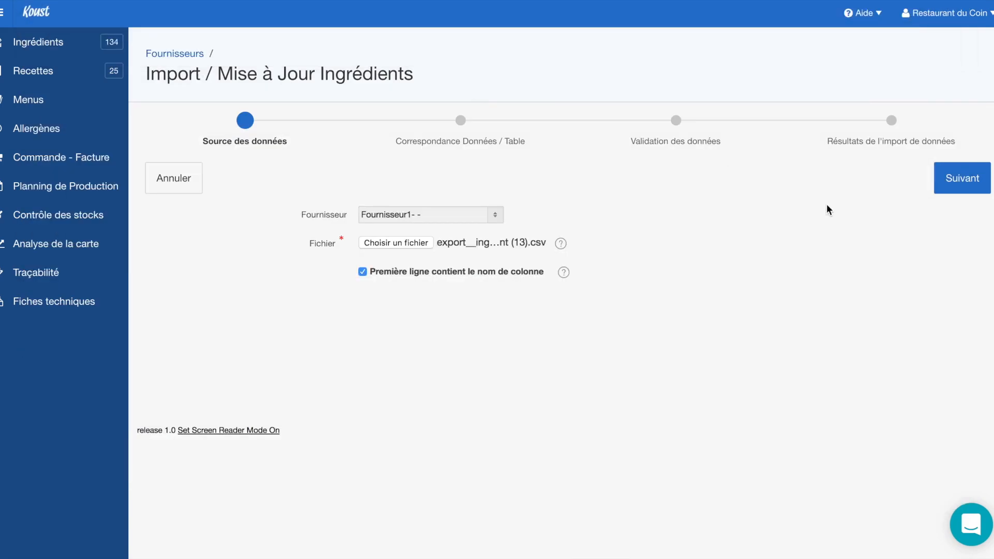
left_click(957, 183)
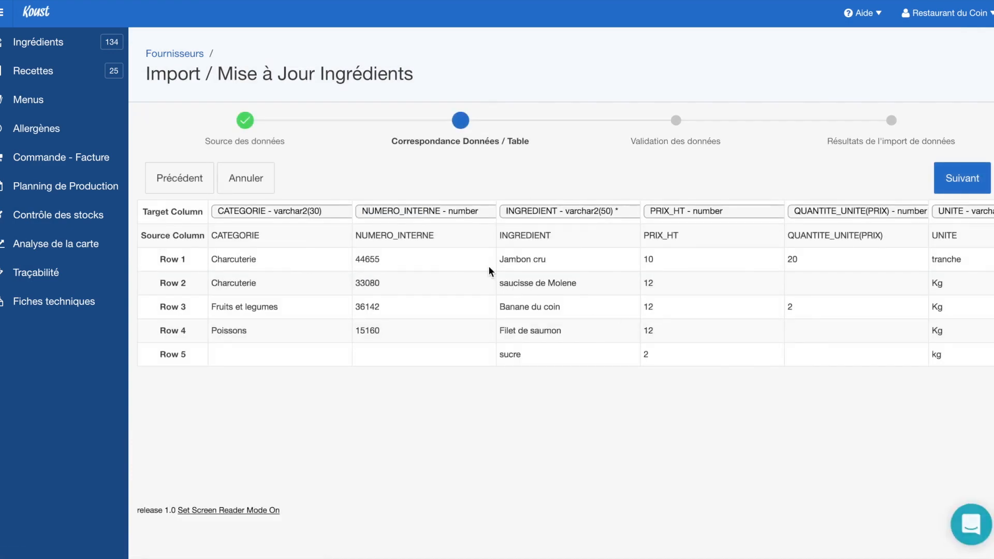
Review the CATEGORIE and INGREDIENT column mappings, leaving each on its own field
left_click(284, 213)
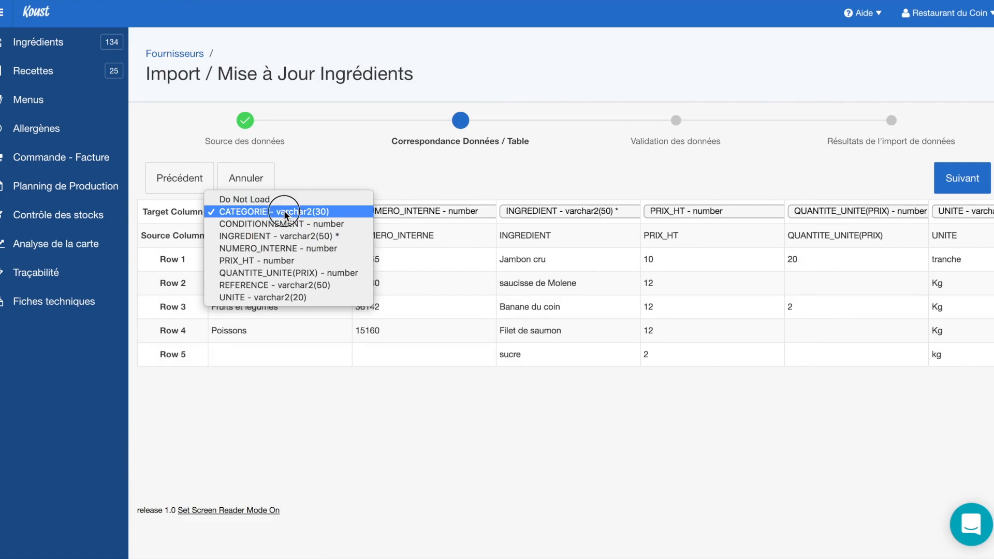
left_click(284, 214)
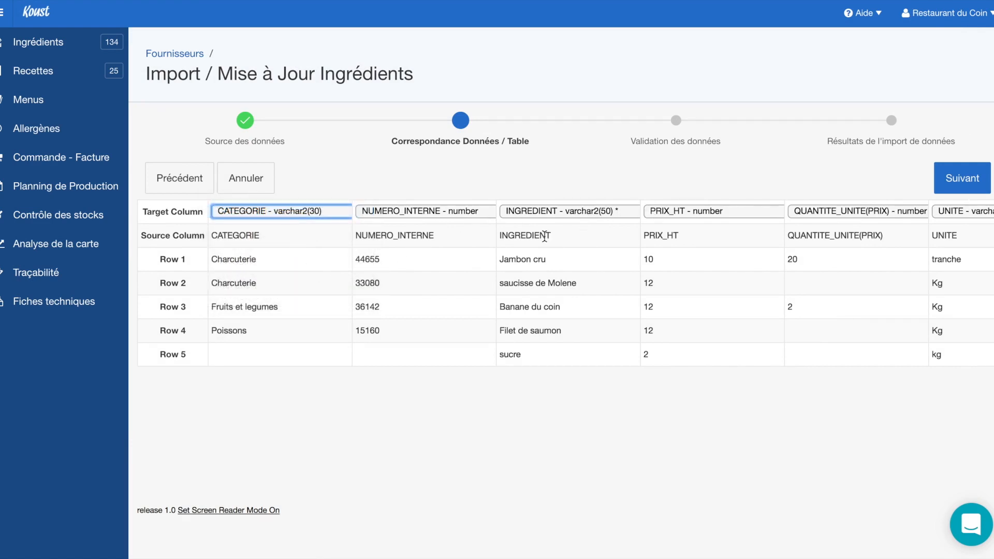
double_click(545, 236)
left_click_drag(236, 236, 663, 237)
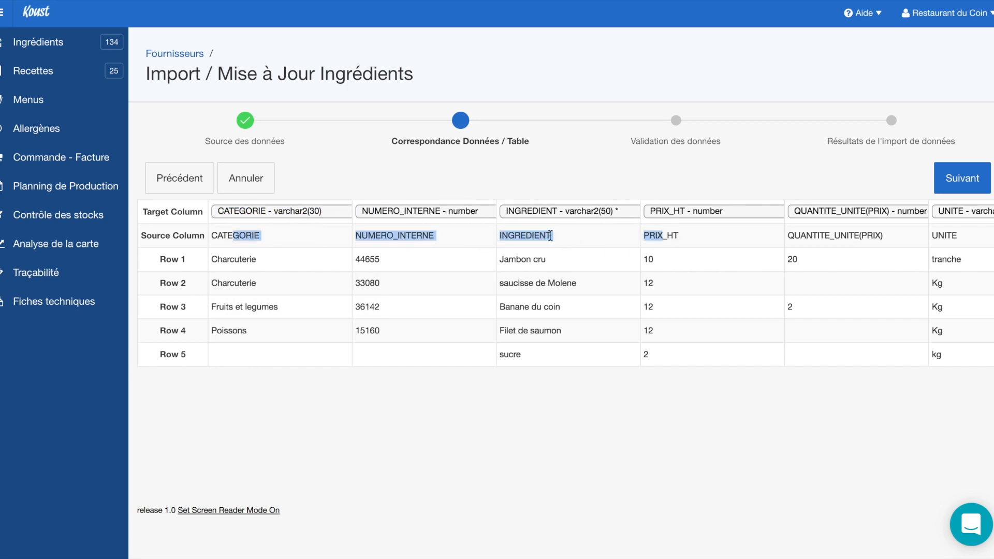
left_click(554, 214)
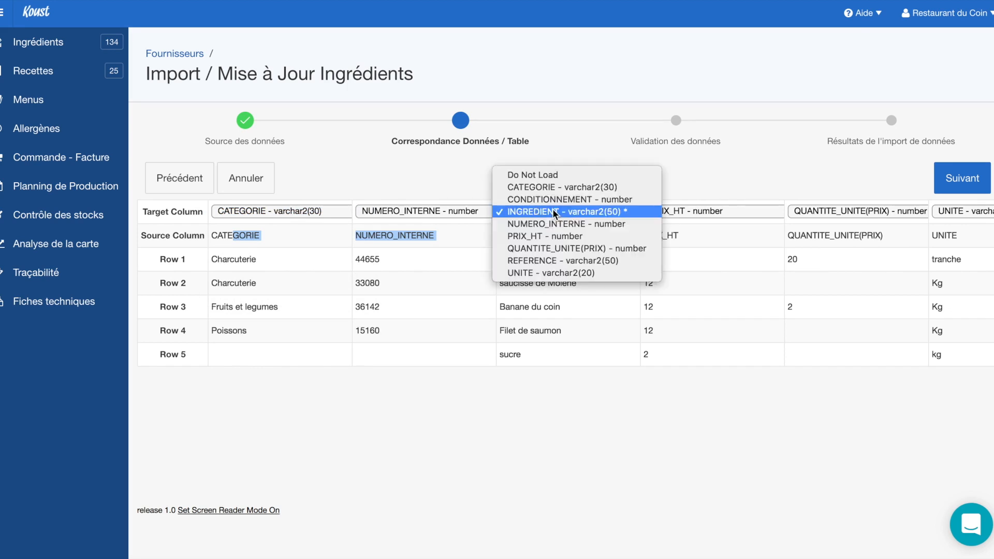
left_click(553, 214)
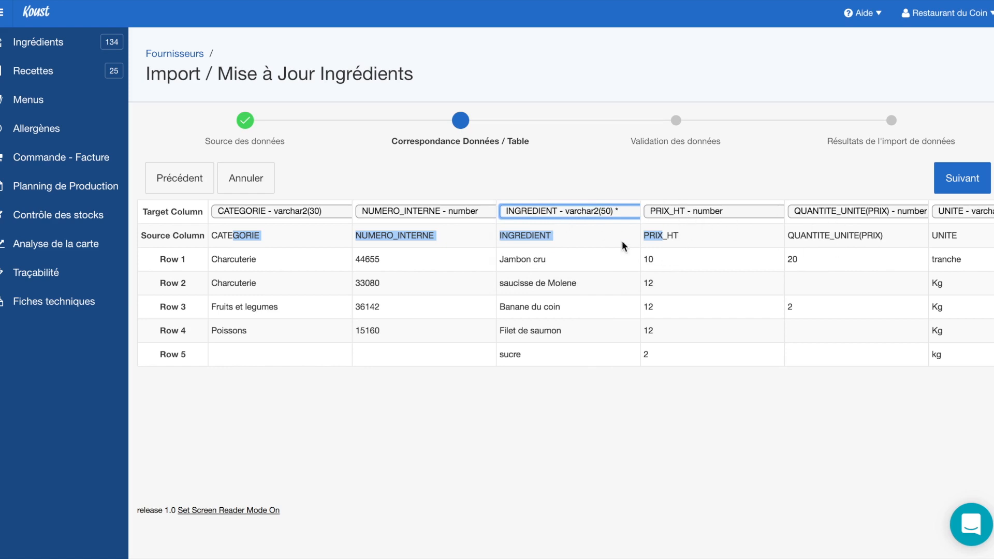
scroll(681, 253, "right", 10)
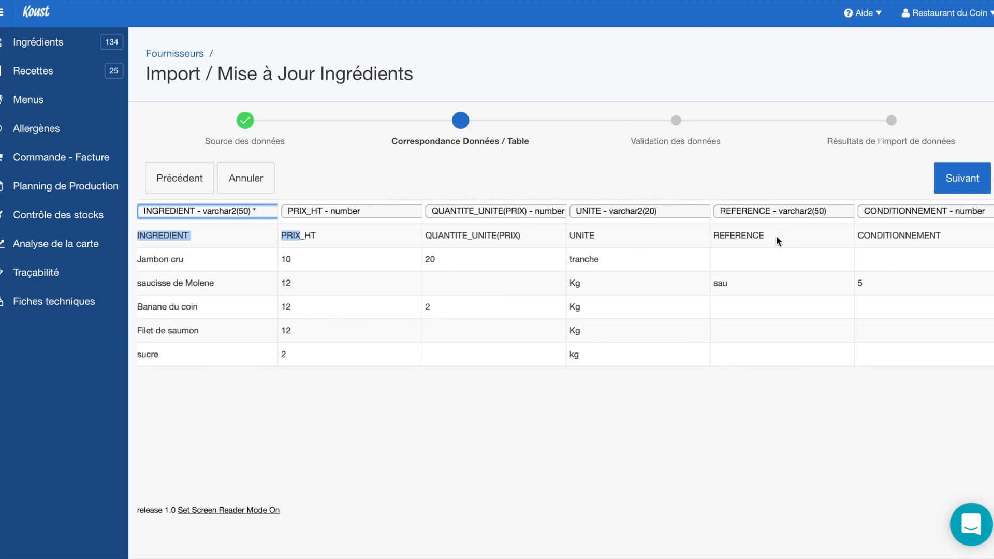
scroll(689, 290, "left", 5)
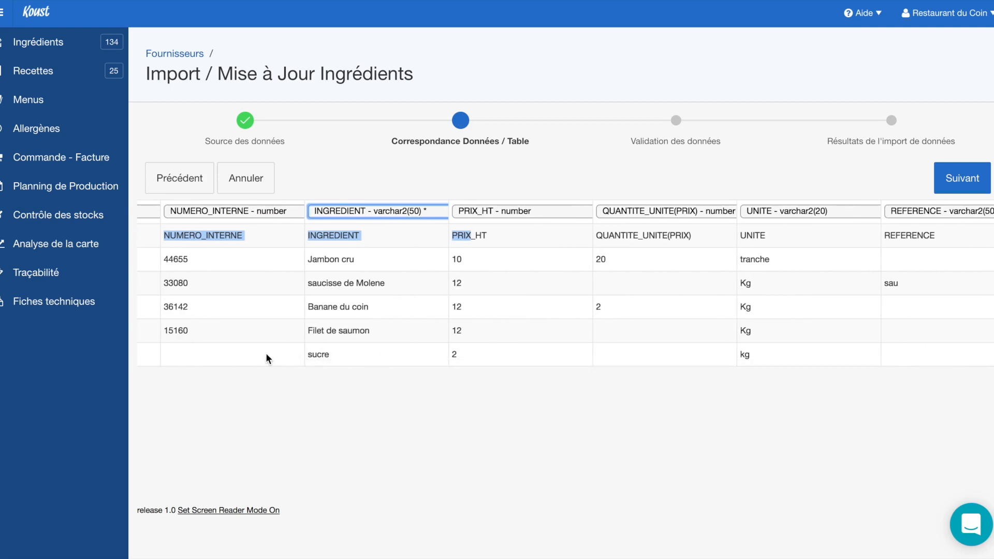
scroll(268, 358, "left", 5)
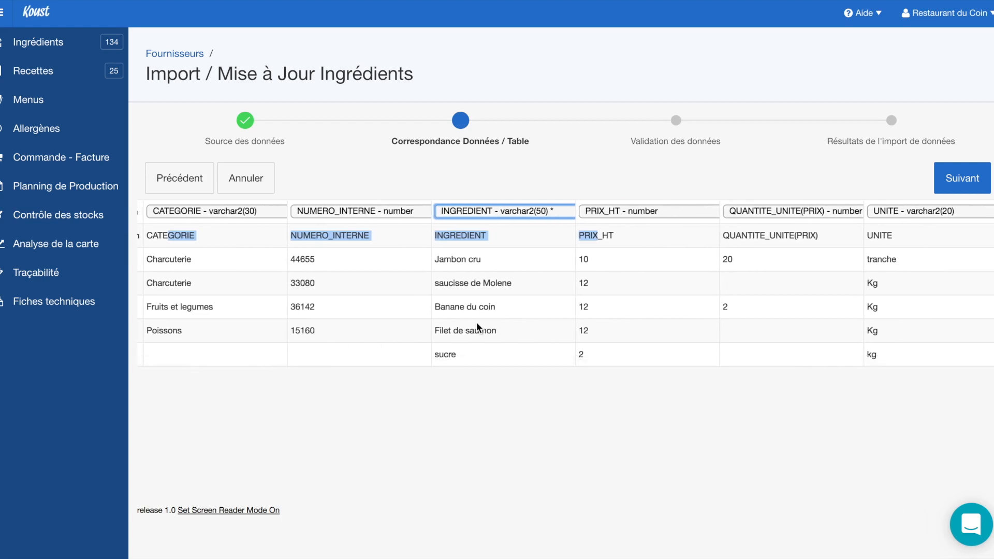
scroll(477, 327, "right", 3)
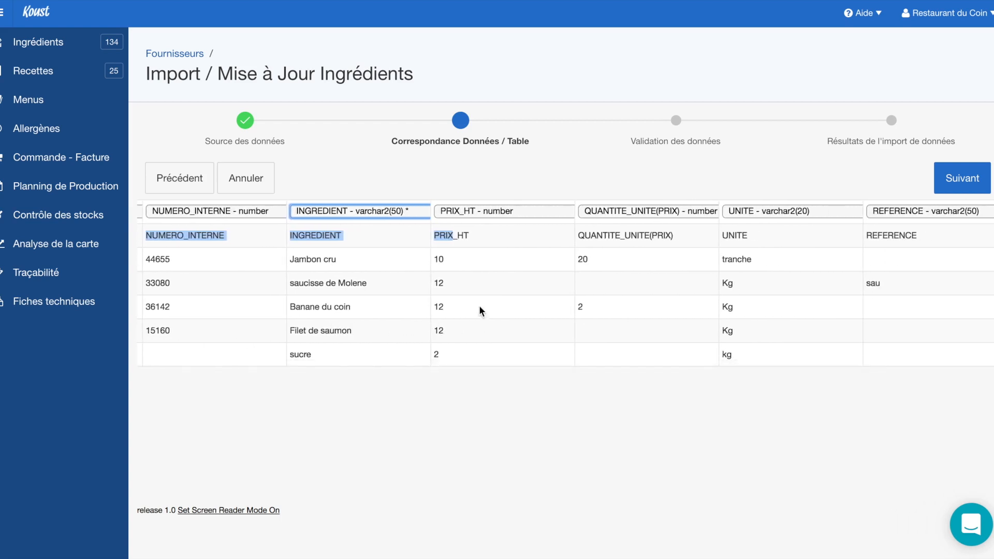
scroll(479, 311, "left", 5)
Switch CATEGORIE to Do Not Load and back to CATEGORIE, then submit the mapping
left_click(323, 213)
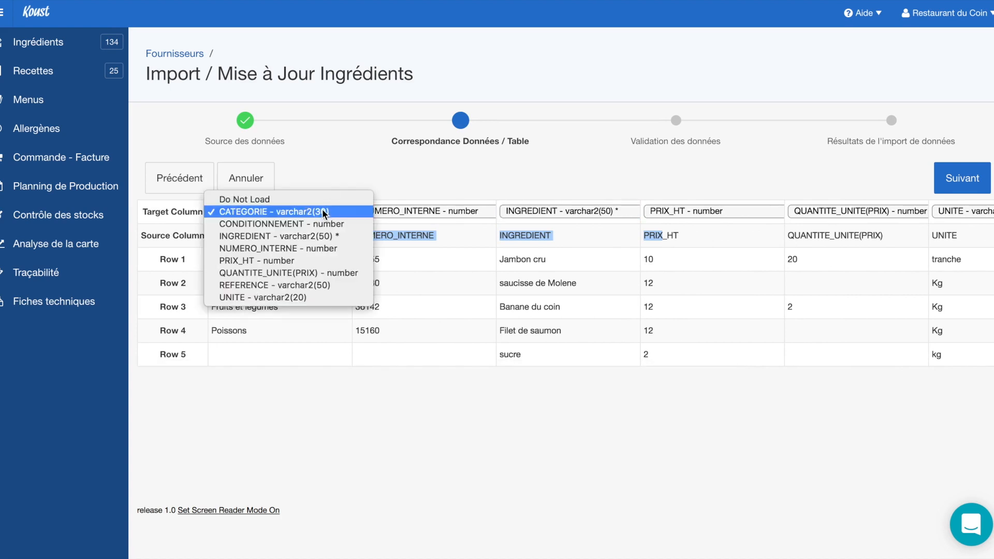
left_click(323, 200)
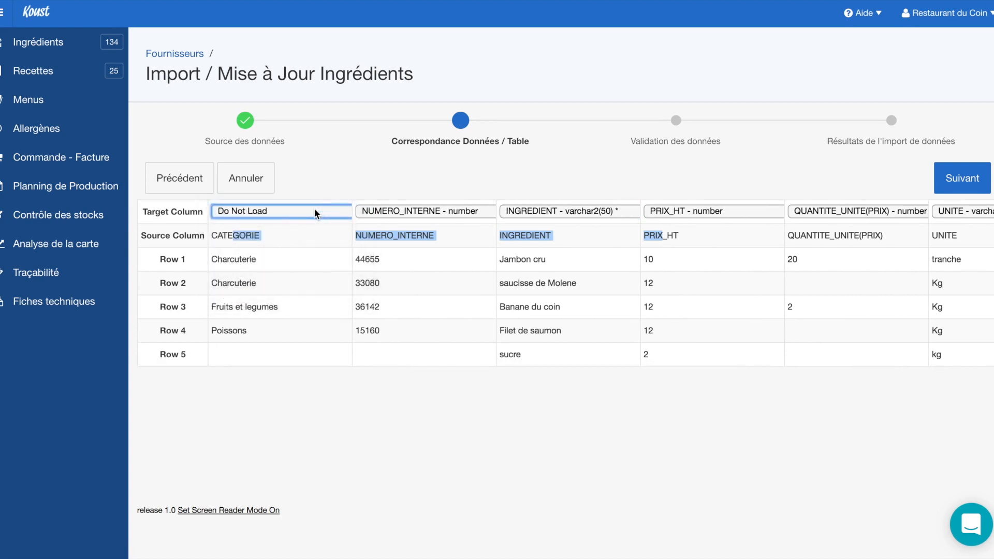
left_click(316, 212)
left_click(318, 225)
left_click(948, 186)
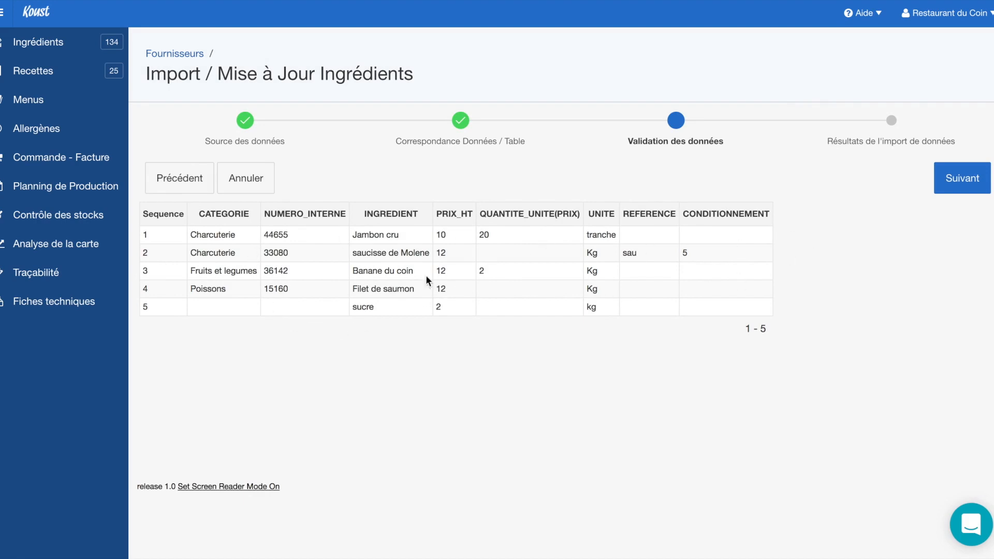
Import the 5 validated rows and finish the wizard, bringing Ingrédients to 135
left_click(957, 179)
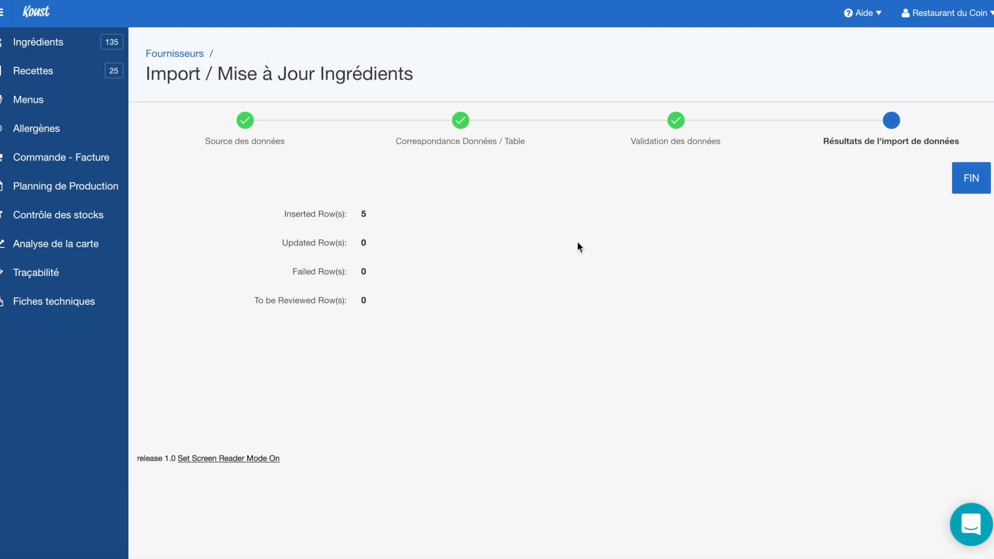
left_click(971, 184)
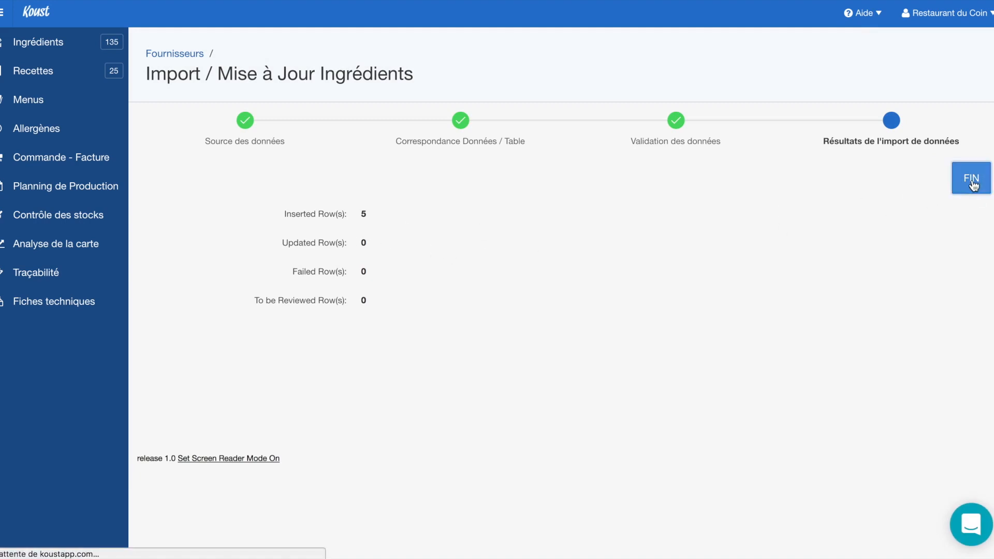
Set saucisse de Molène's Fournisseur1 price packaging to Colis de and save it
left_click(319, 400)
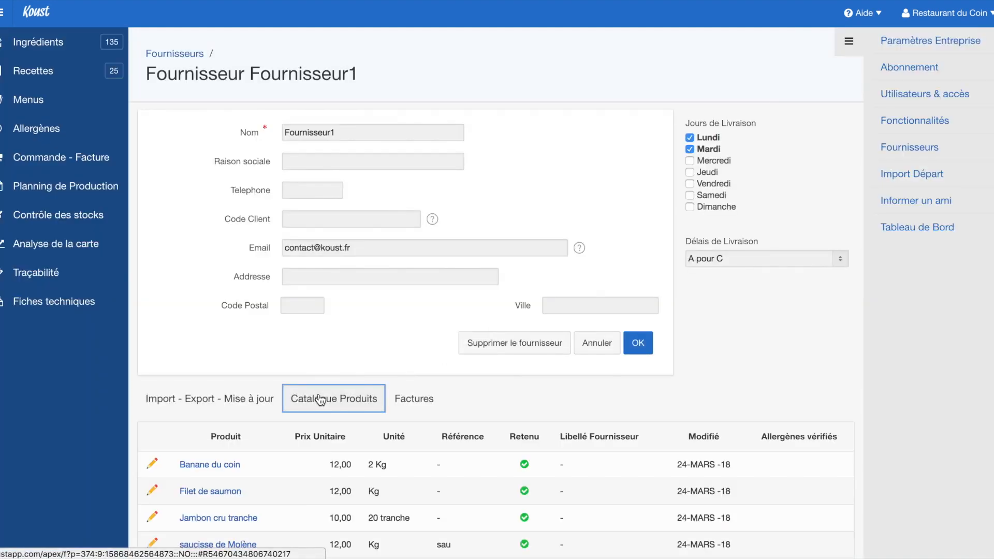
scroll(320, 449, "down", 5)
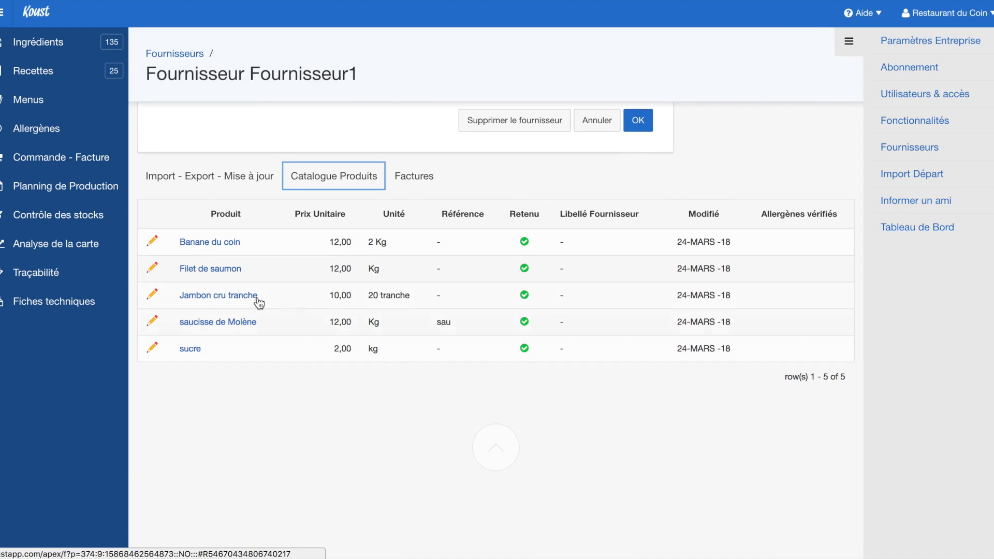
left_click(222, 323)
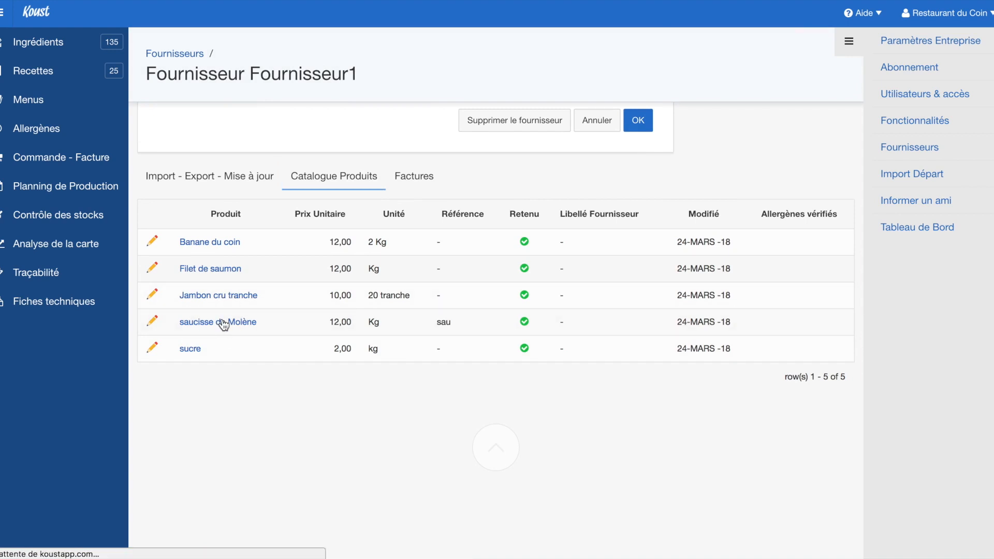
left_click(223, 325)
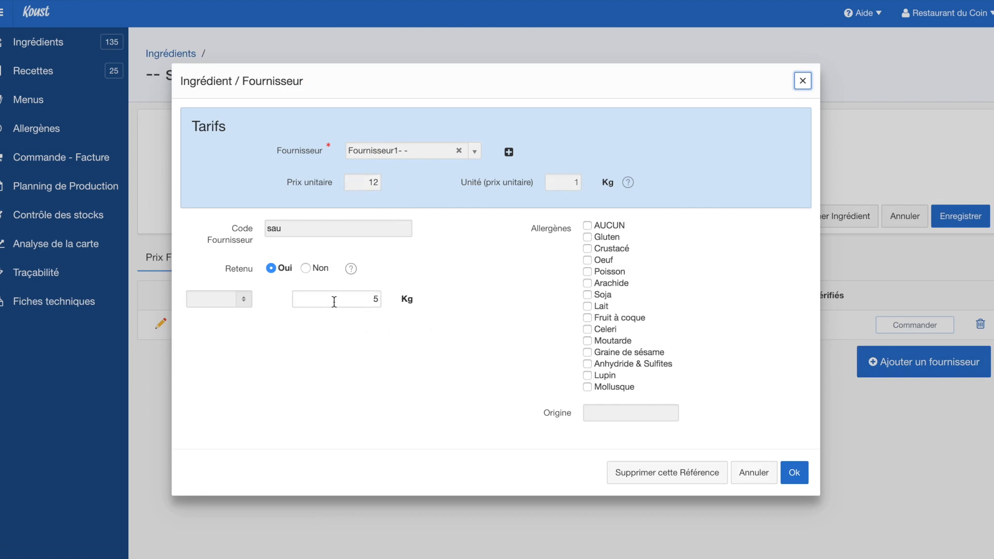
left_click(246, 298)
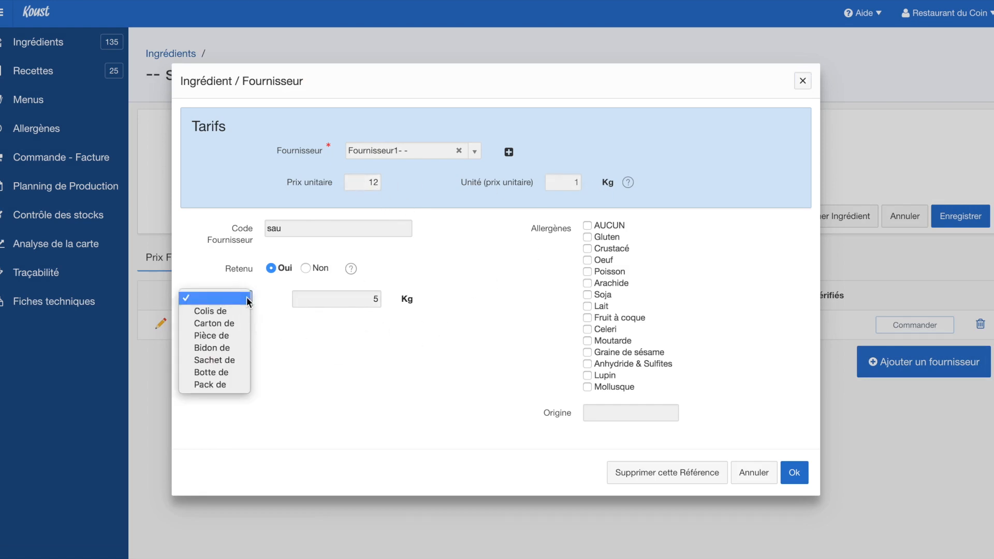
left_click(228, 311)
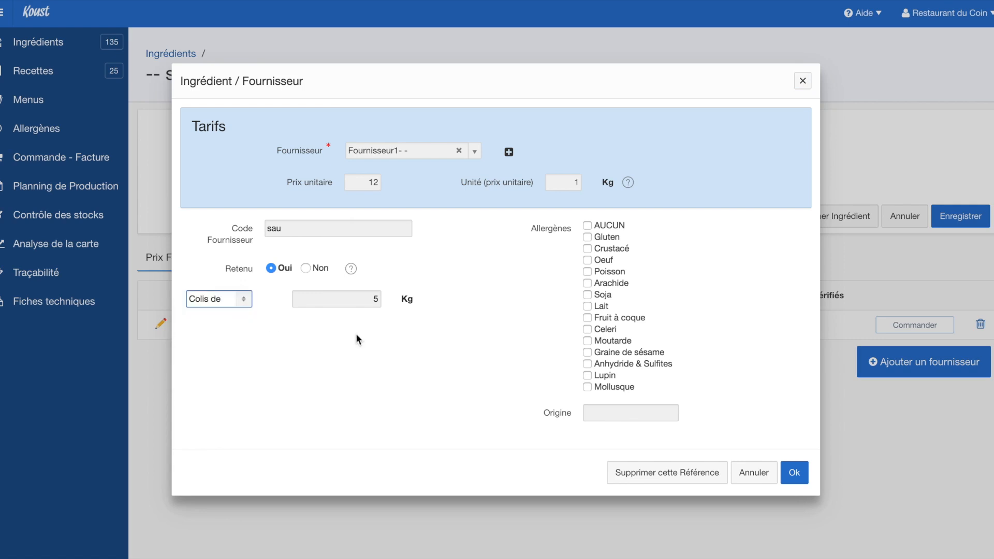
left_click(794, 473)
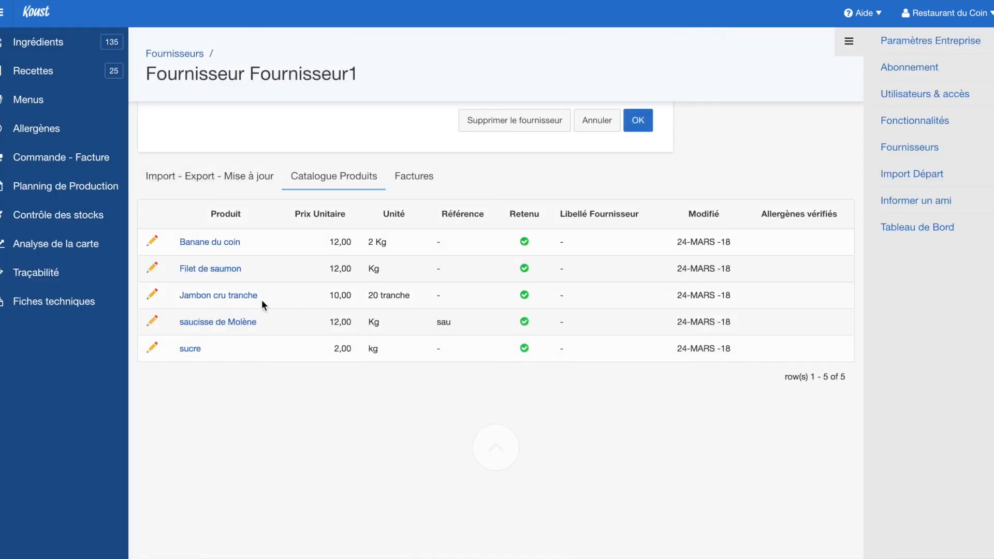
Open sucre and view its Fournisseur1 price of 2,00 per kg, then close it
left_click(192, 349)
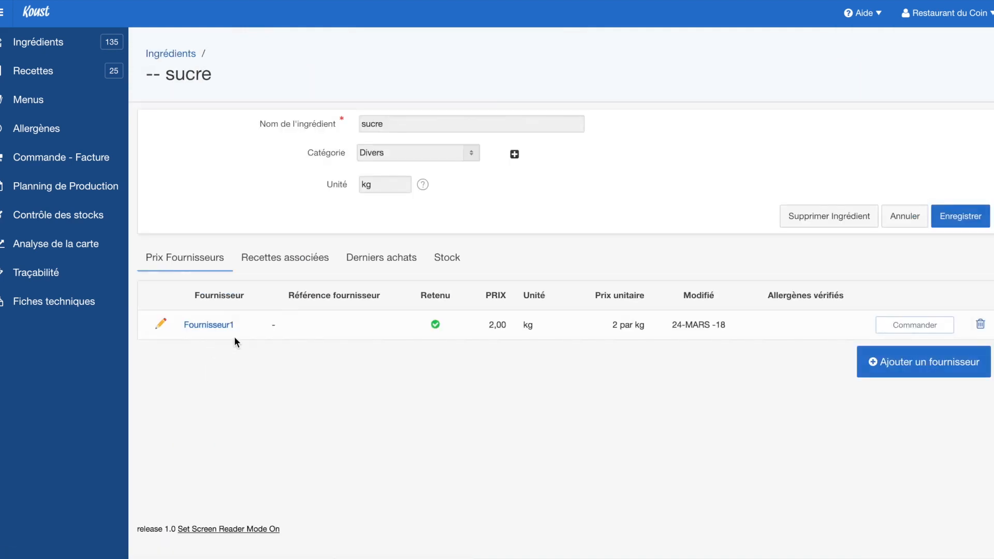
left_click(393, 128)
left_click(209, 325)
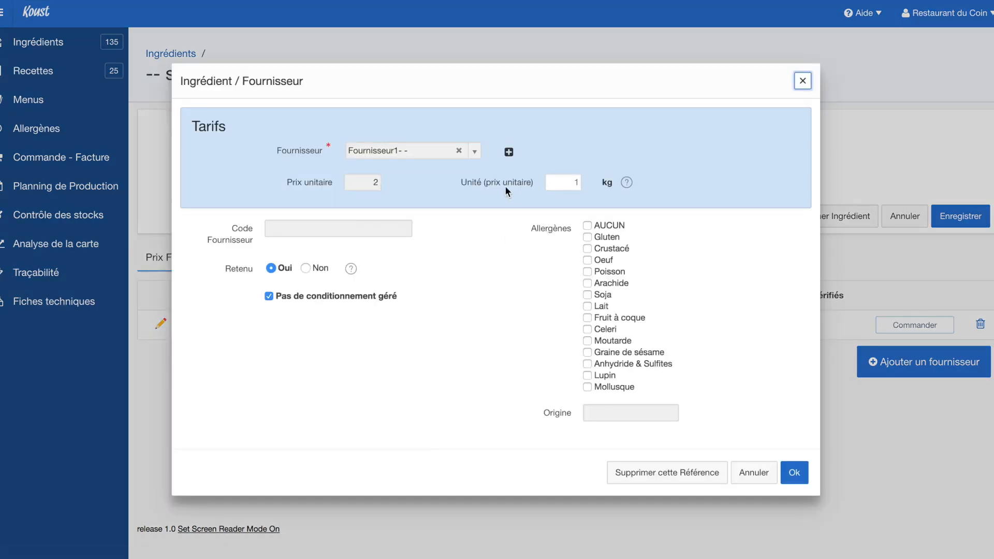
left_click(804, 82)
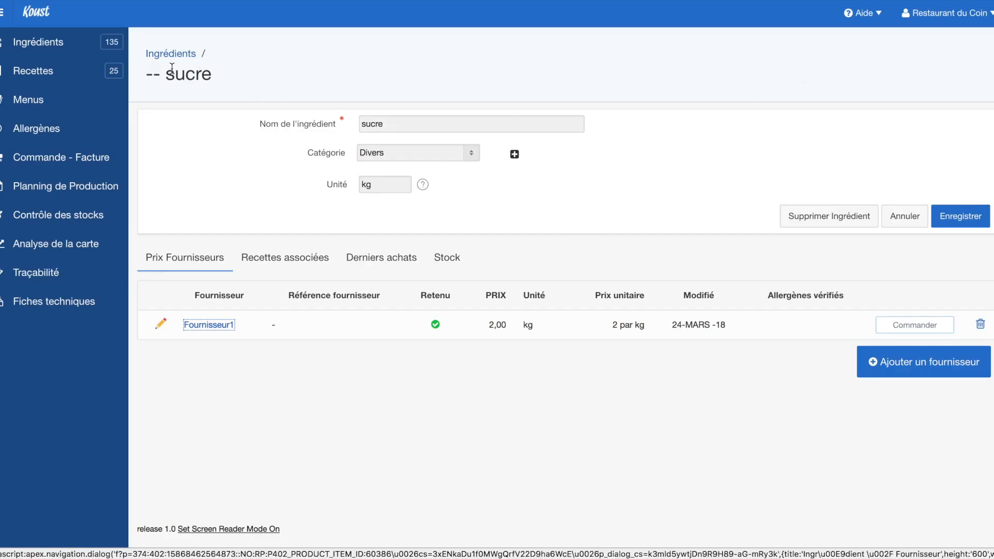
left_click(990, 21)
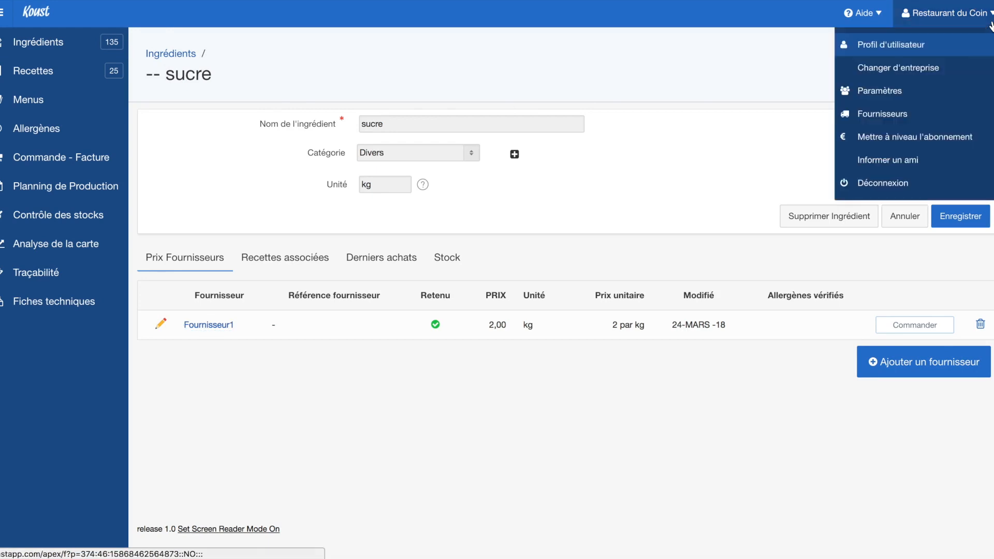
View Fournisseur1's Factures and Import - Export tabs, then go to Import Départ
left_click(901, 116)
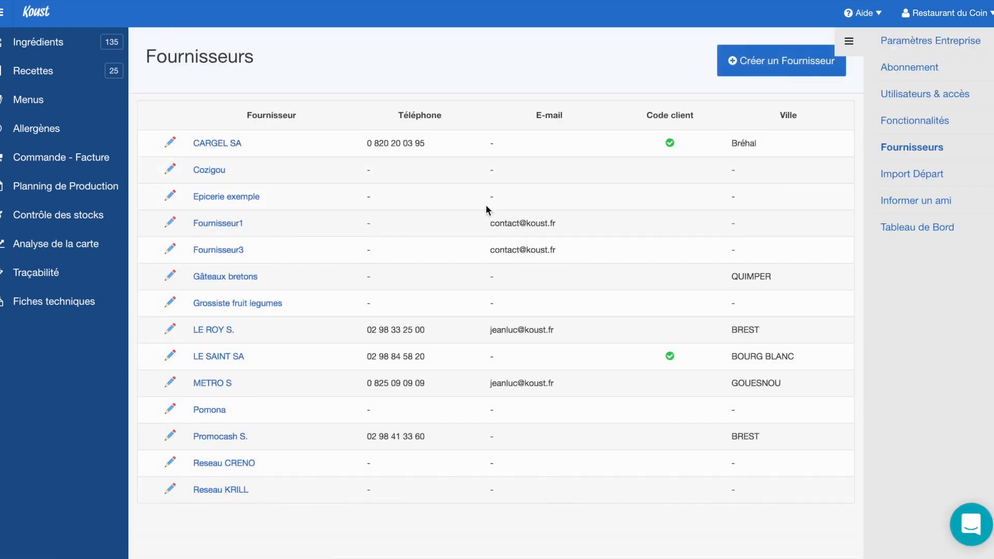
left_click(233, 230)
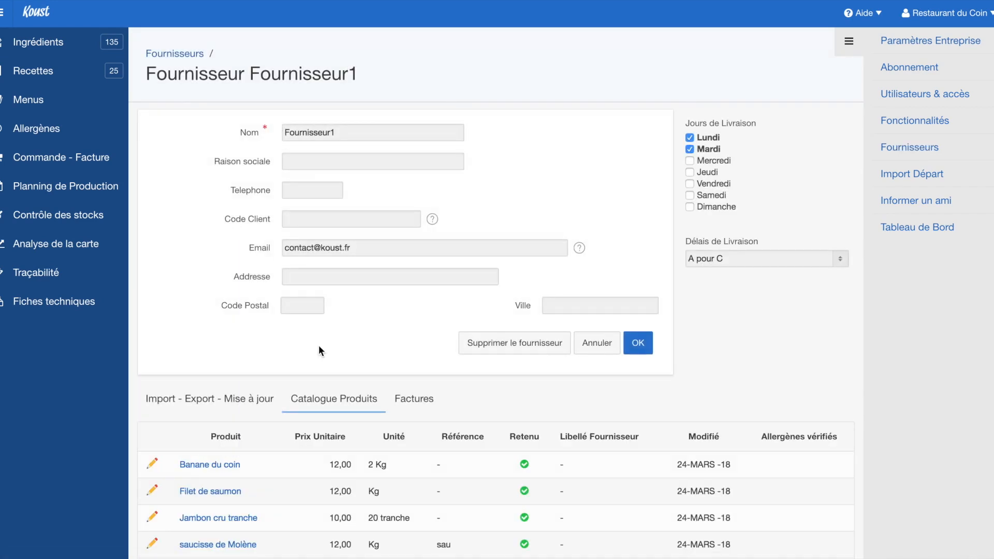
left_click(413, 397)
left_click(241, 402)
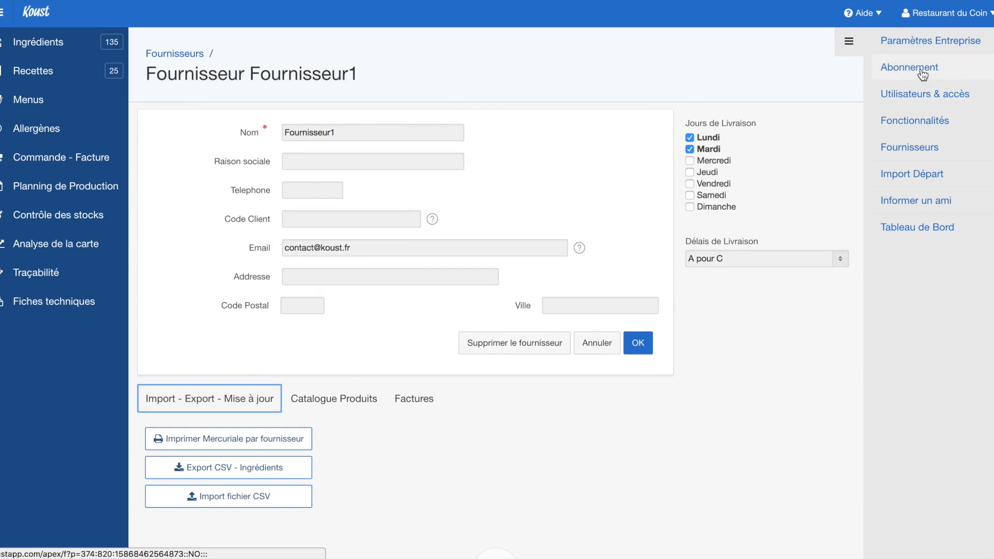
left_click(921, 178)
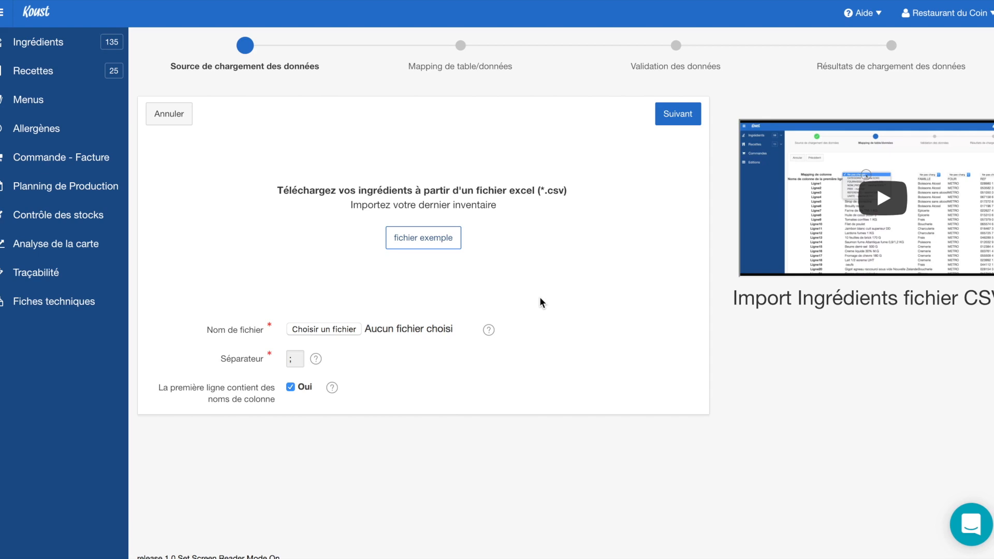
Open Restaurant du Coin's Paramètres page, then the Informer un ami page
left_click(991, 15)
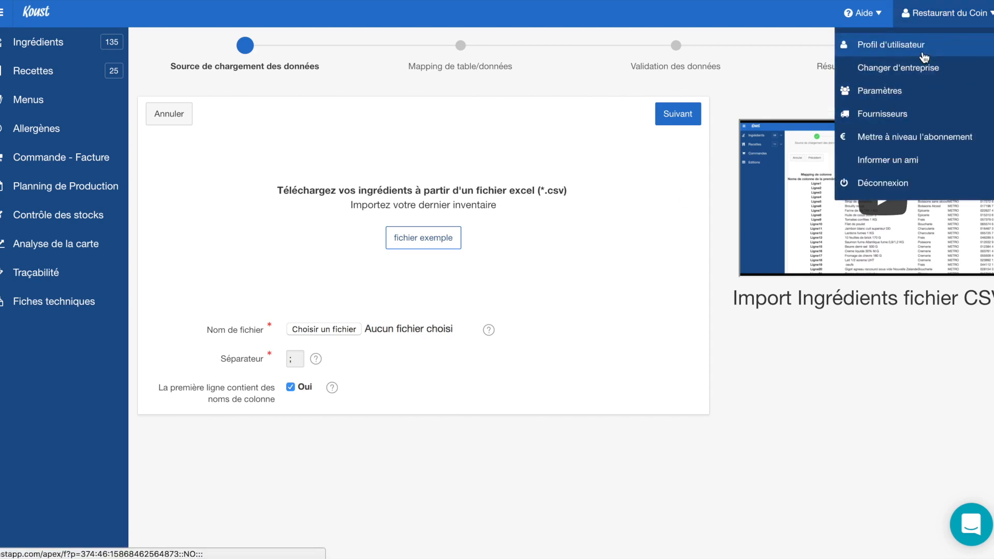
left_click(927, 64)
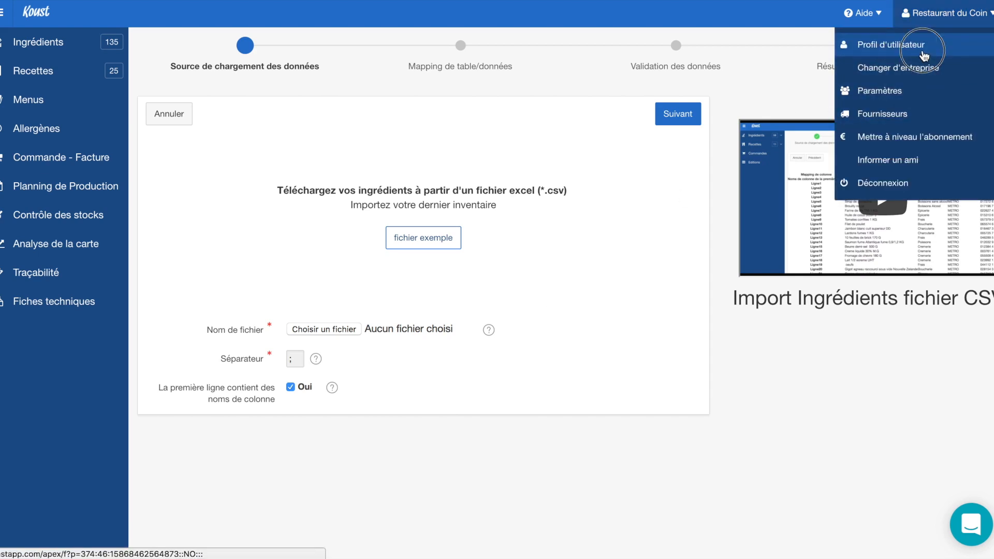
left_click(927, 87)
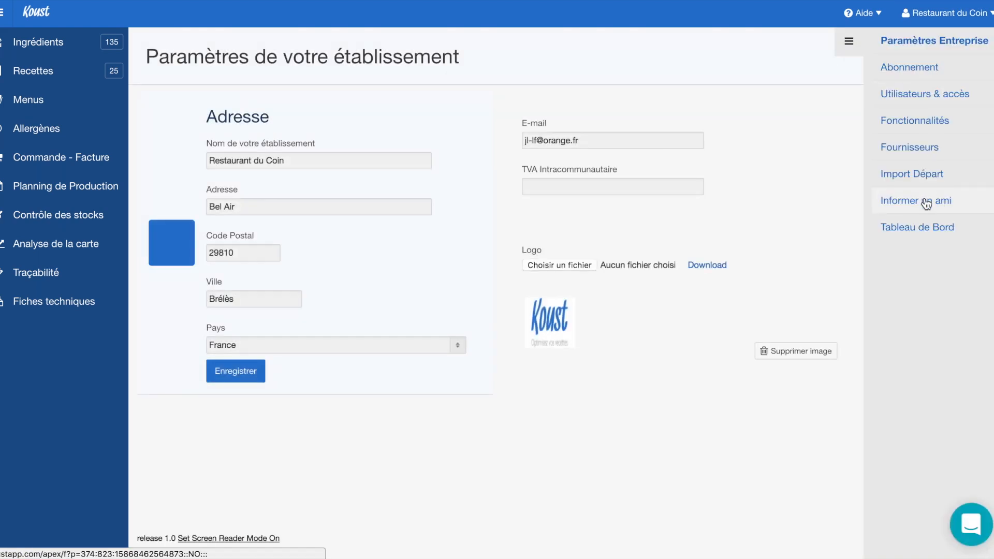
left_click(926, 200)
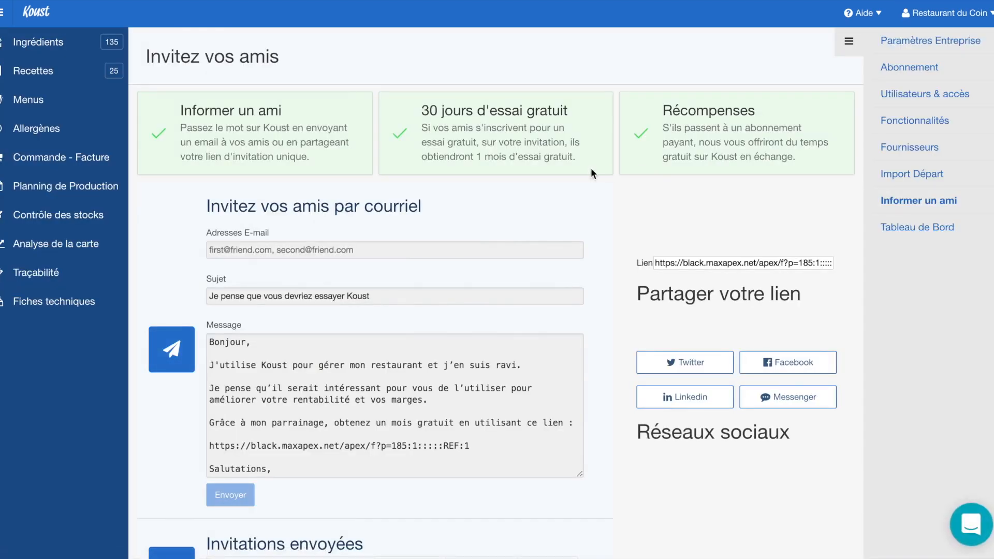
Select the personal Lien URL and enter a friend's e-mail address
scroll(569, 168, "down", 1)
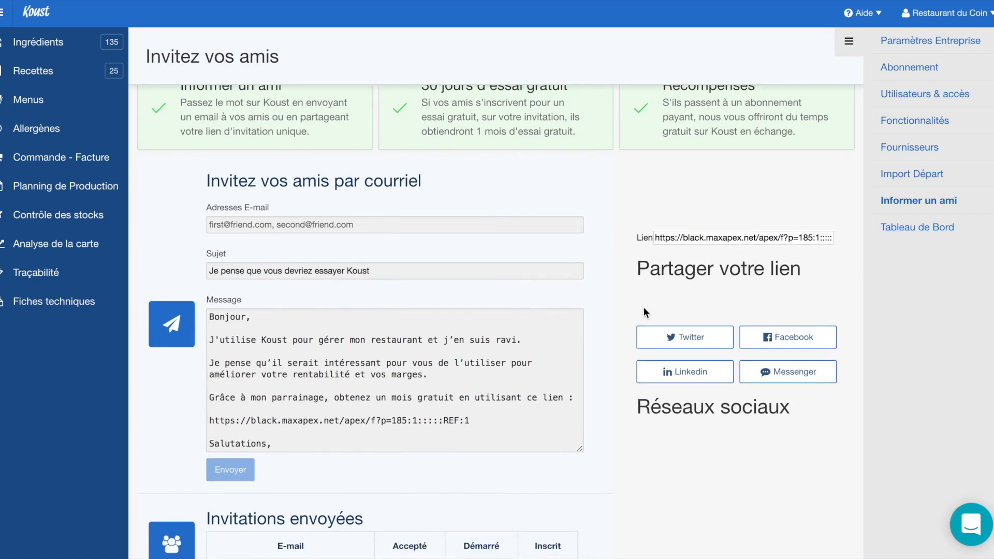
left_click(719, 234)
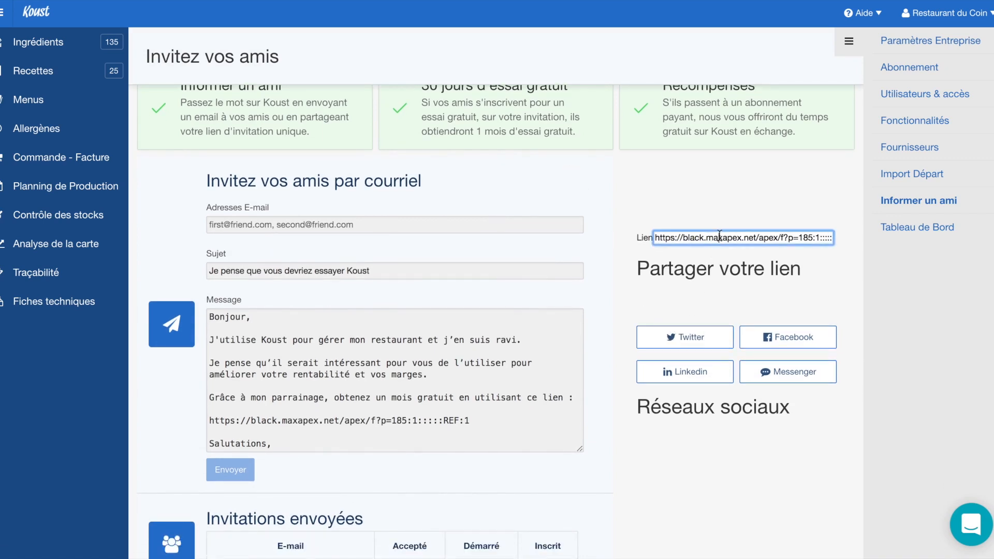
triple_click(719, 235)
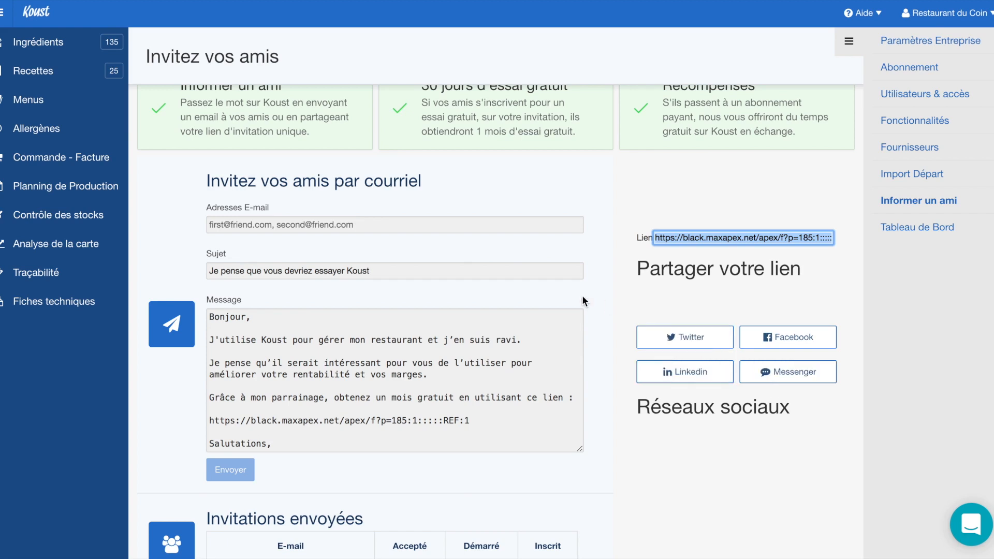
left_click(422, 225)
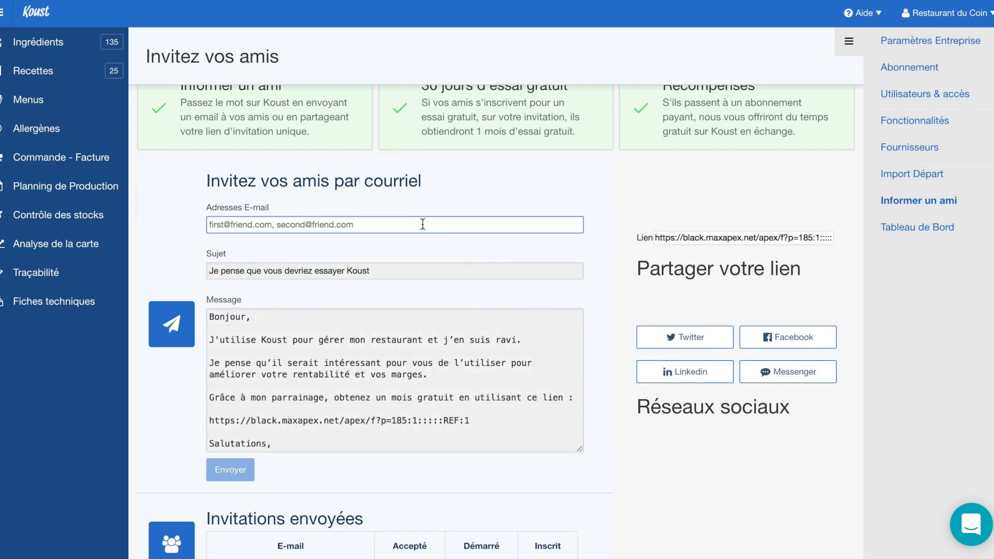
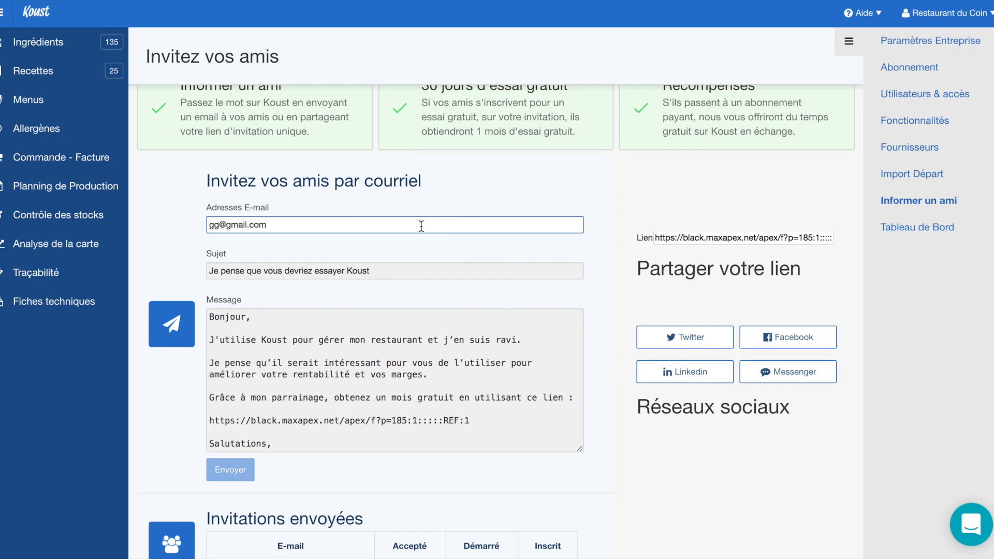
Select the referral link in the message, review Invitations envoyées, then open the dashboard
left_click(324, 365)
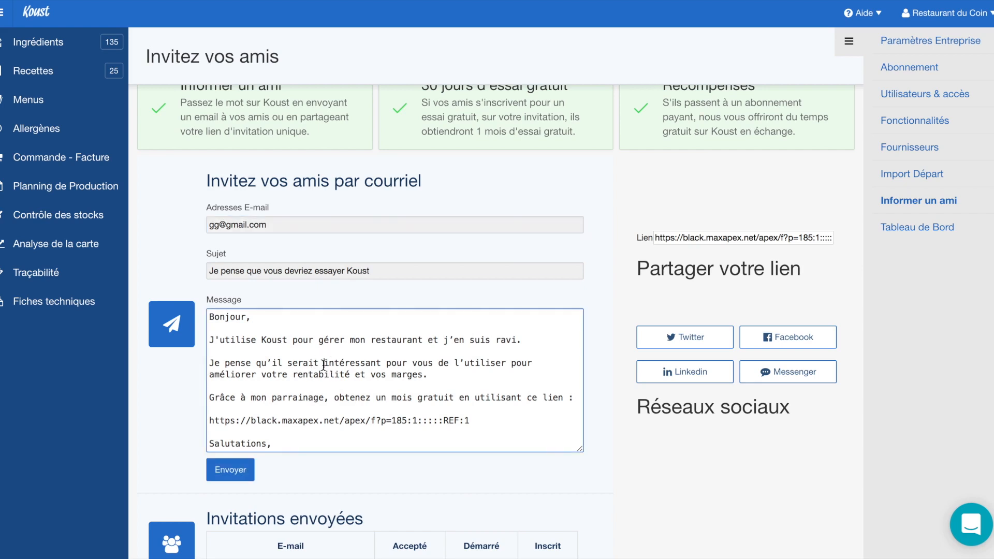
triple_click(361, 419)
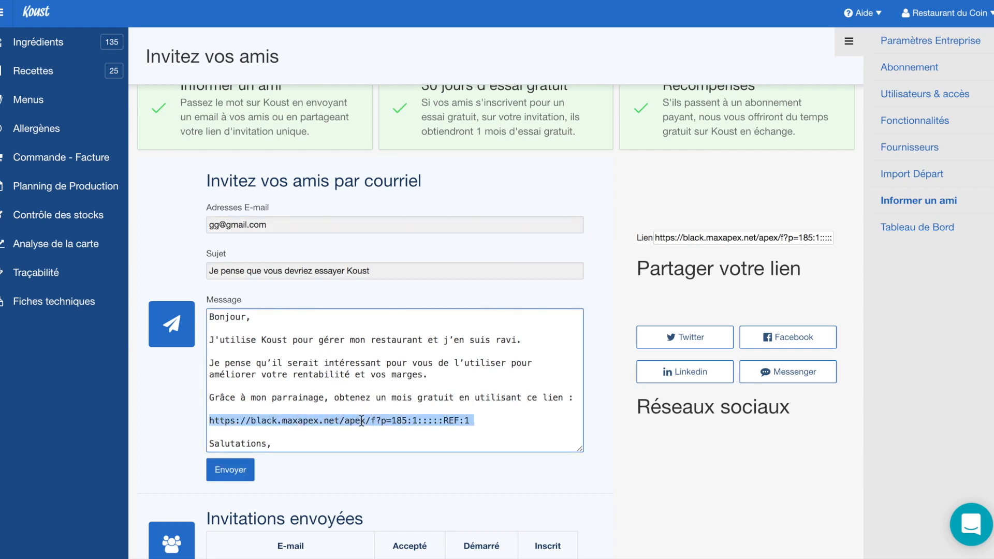
left_click(340, 396)
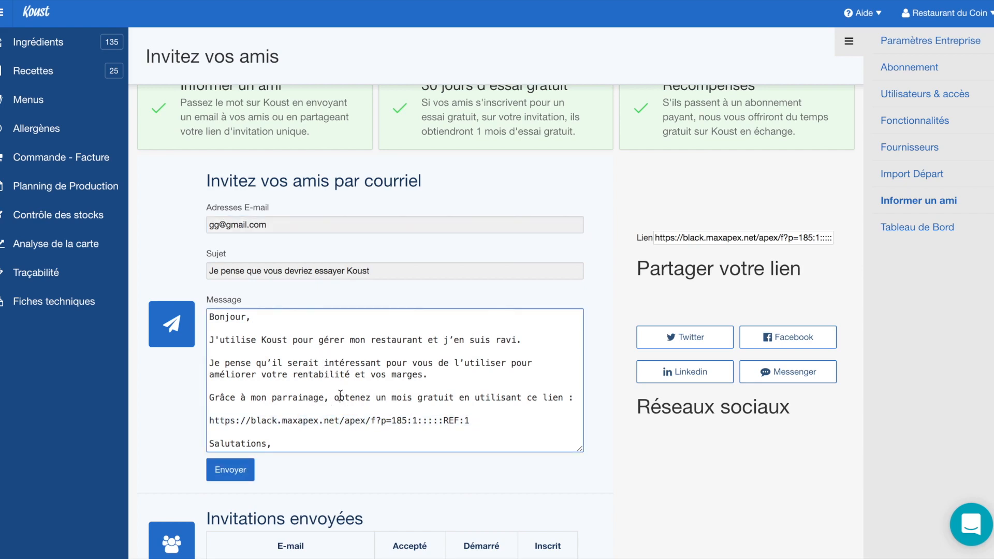
triple_click(313, 418)
double_click(325, 397)
scroll(362, 359, "down", 3)
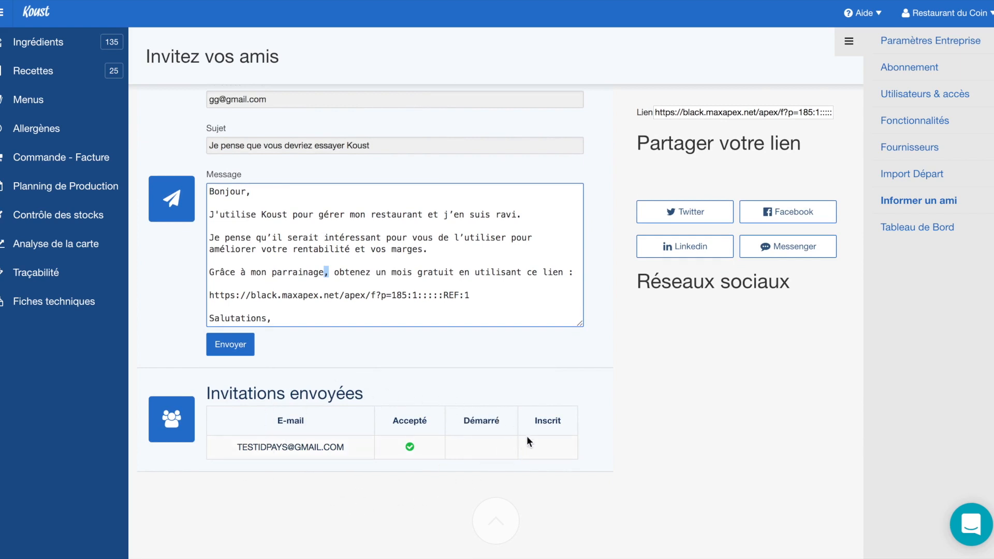
scroll(511, 387, "up", 3)
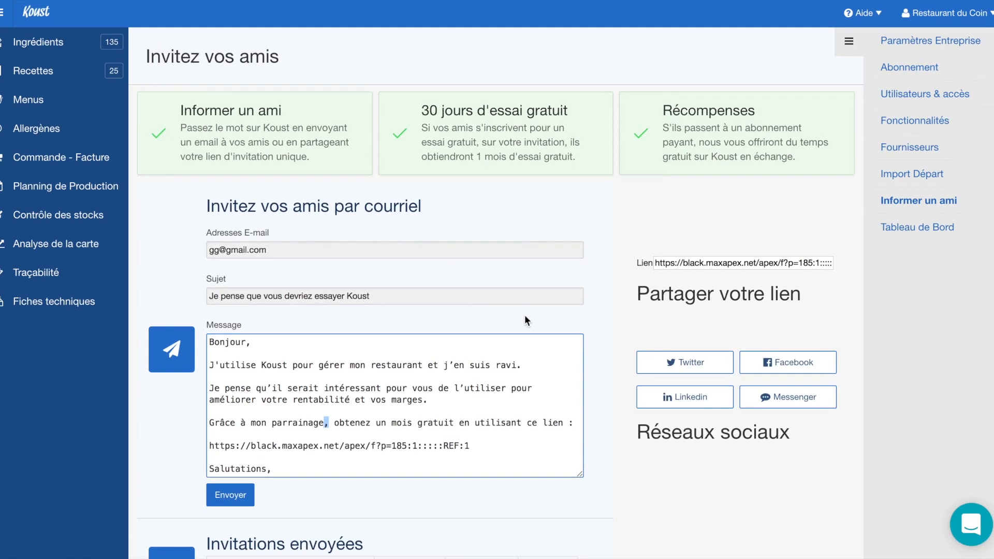
scroll(524, 315, "down", 2)
scroll(524, 315, "down", 1)
scroll(628, 293, "up", 3)
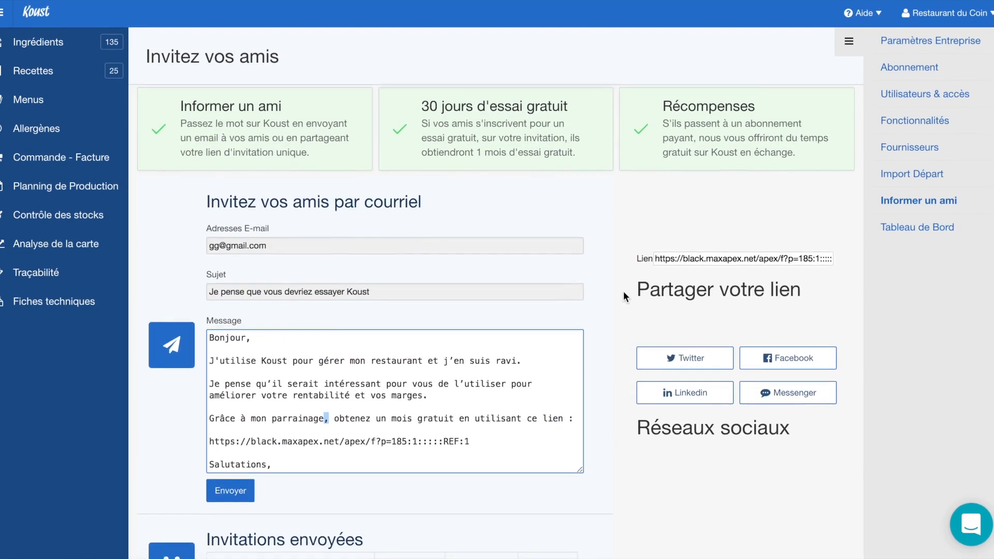
scroll(629, 293, "down", 3)
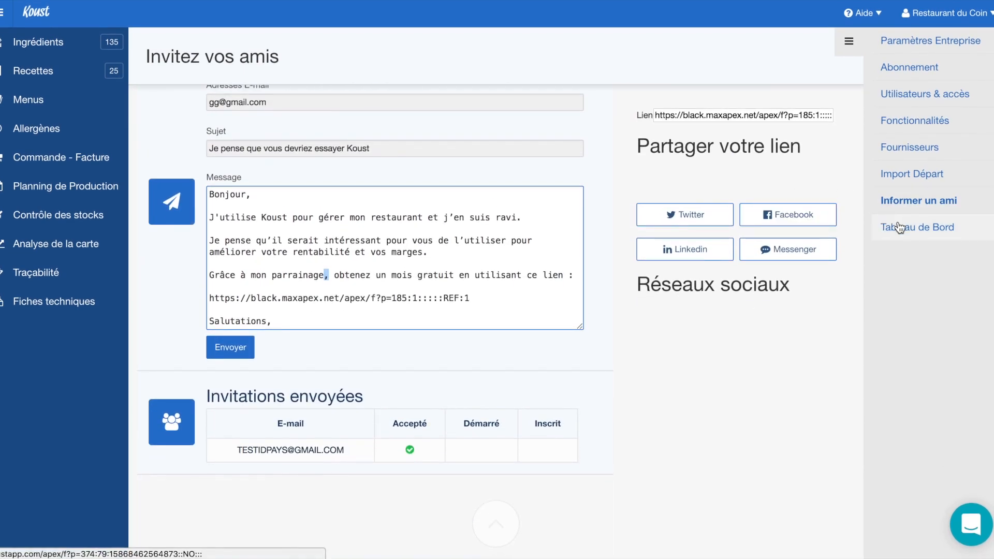
left_click(834, 165)
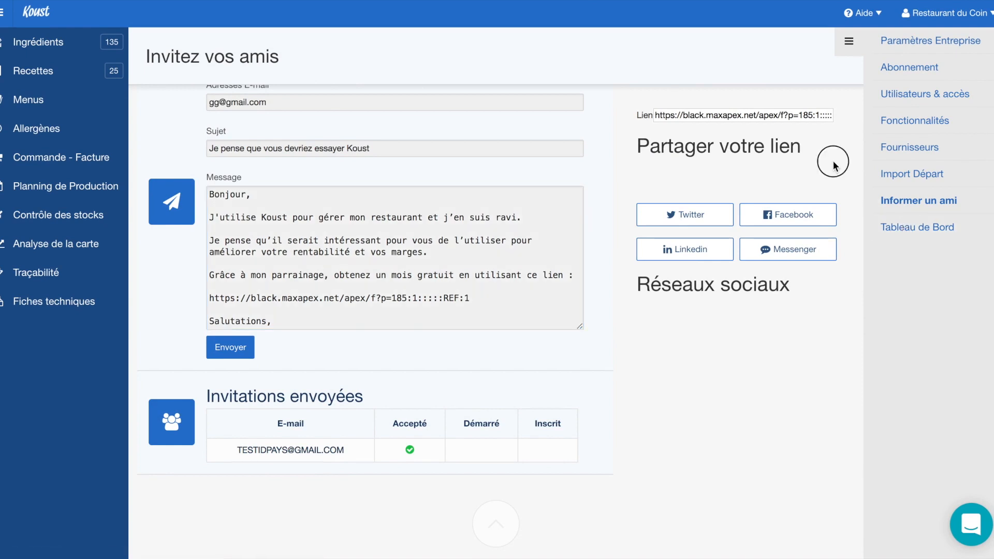
left_click(897, 233)
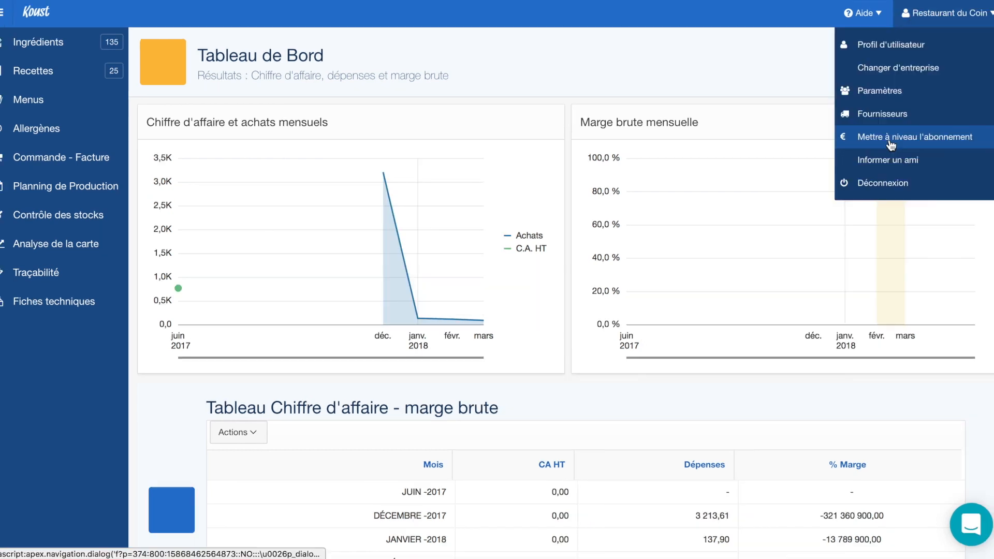
Browse the Start, Pro and Premium plans and close the window without changing plan
left_click(889, 140)
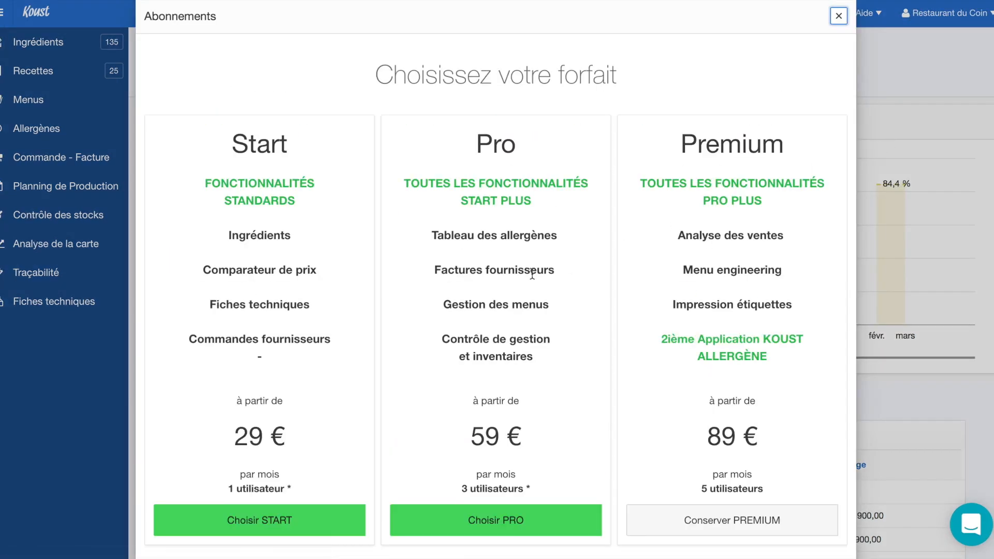
scroll(532, 275, "down", 2)
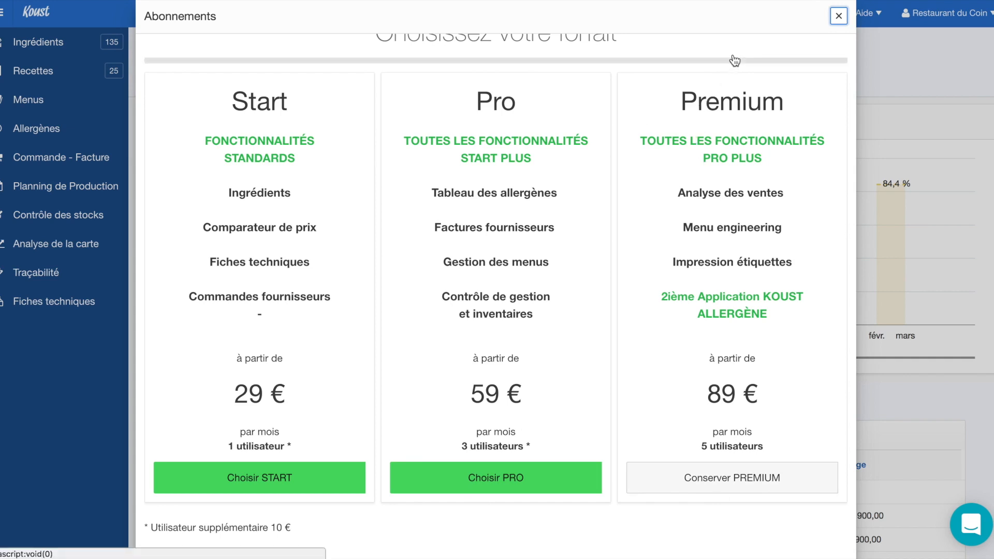
scroll(725, 111, "up", 1)
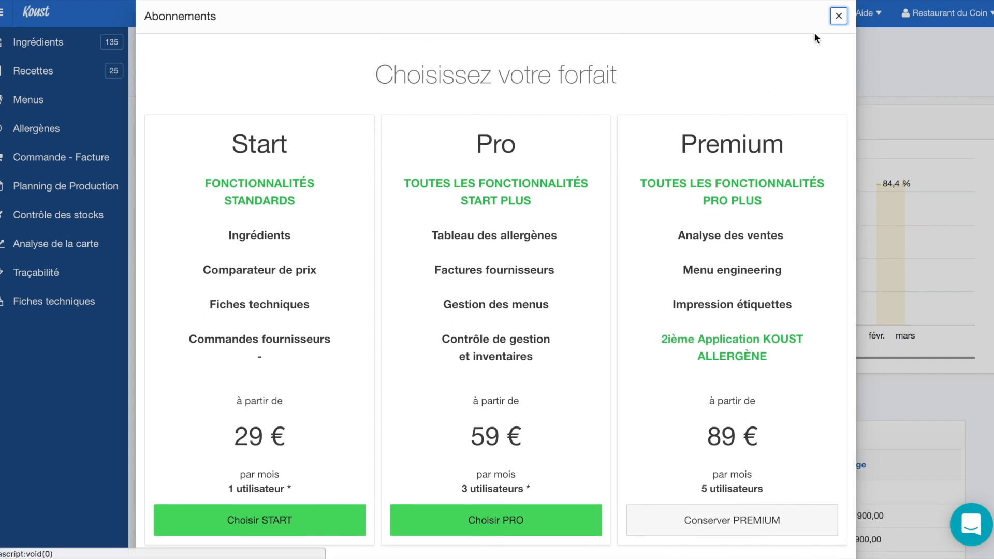
left_click(840, 17)
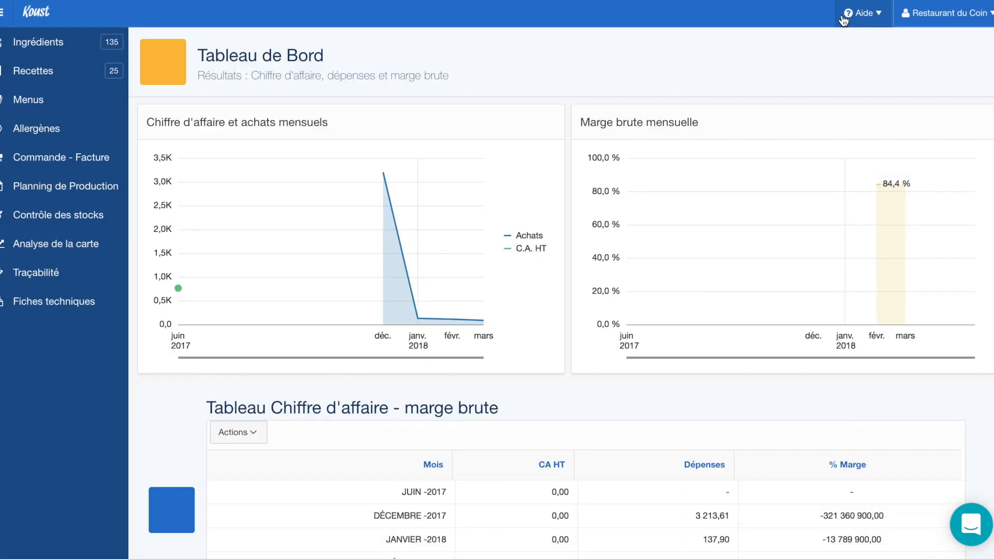
Open Guide en Vidéo from the Aide menu to show the Guide de démarrage video tutorials
left_click(879, 15)
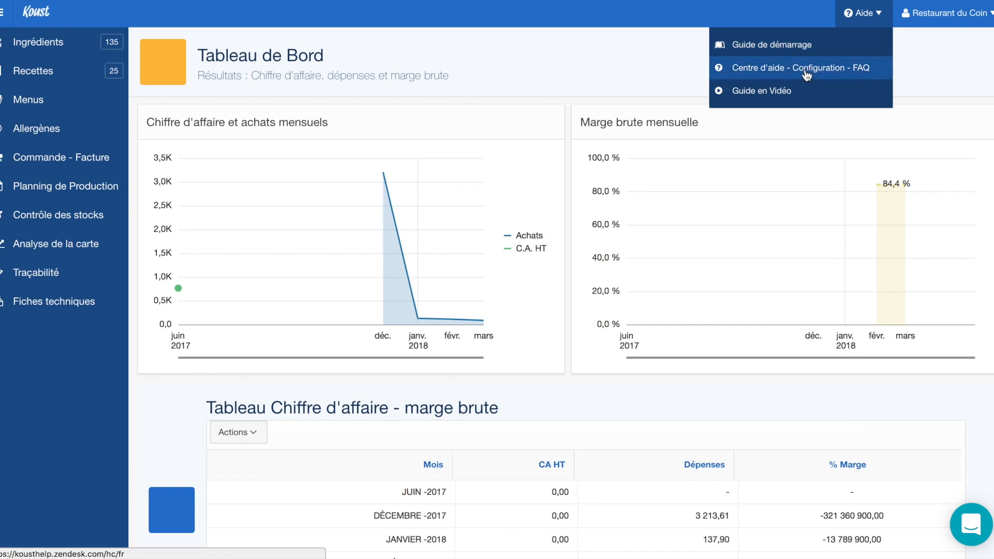
left_click(778, 92)
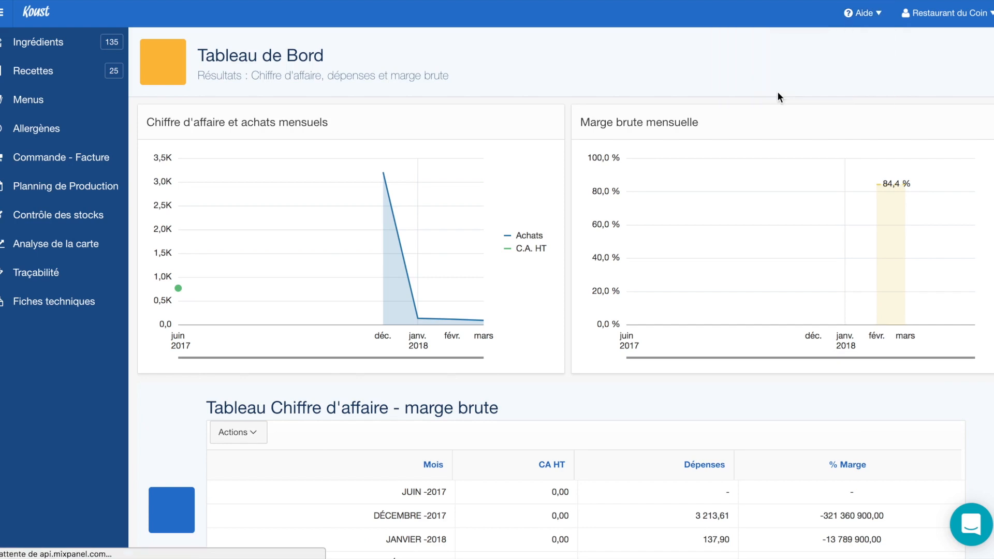